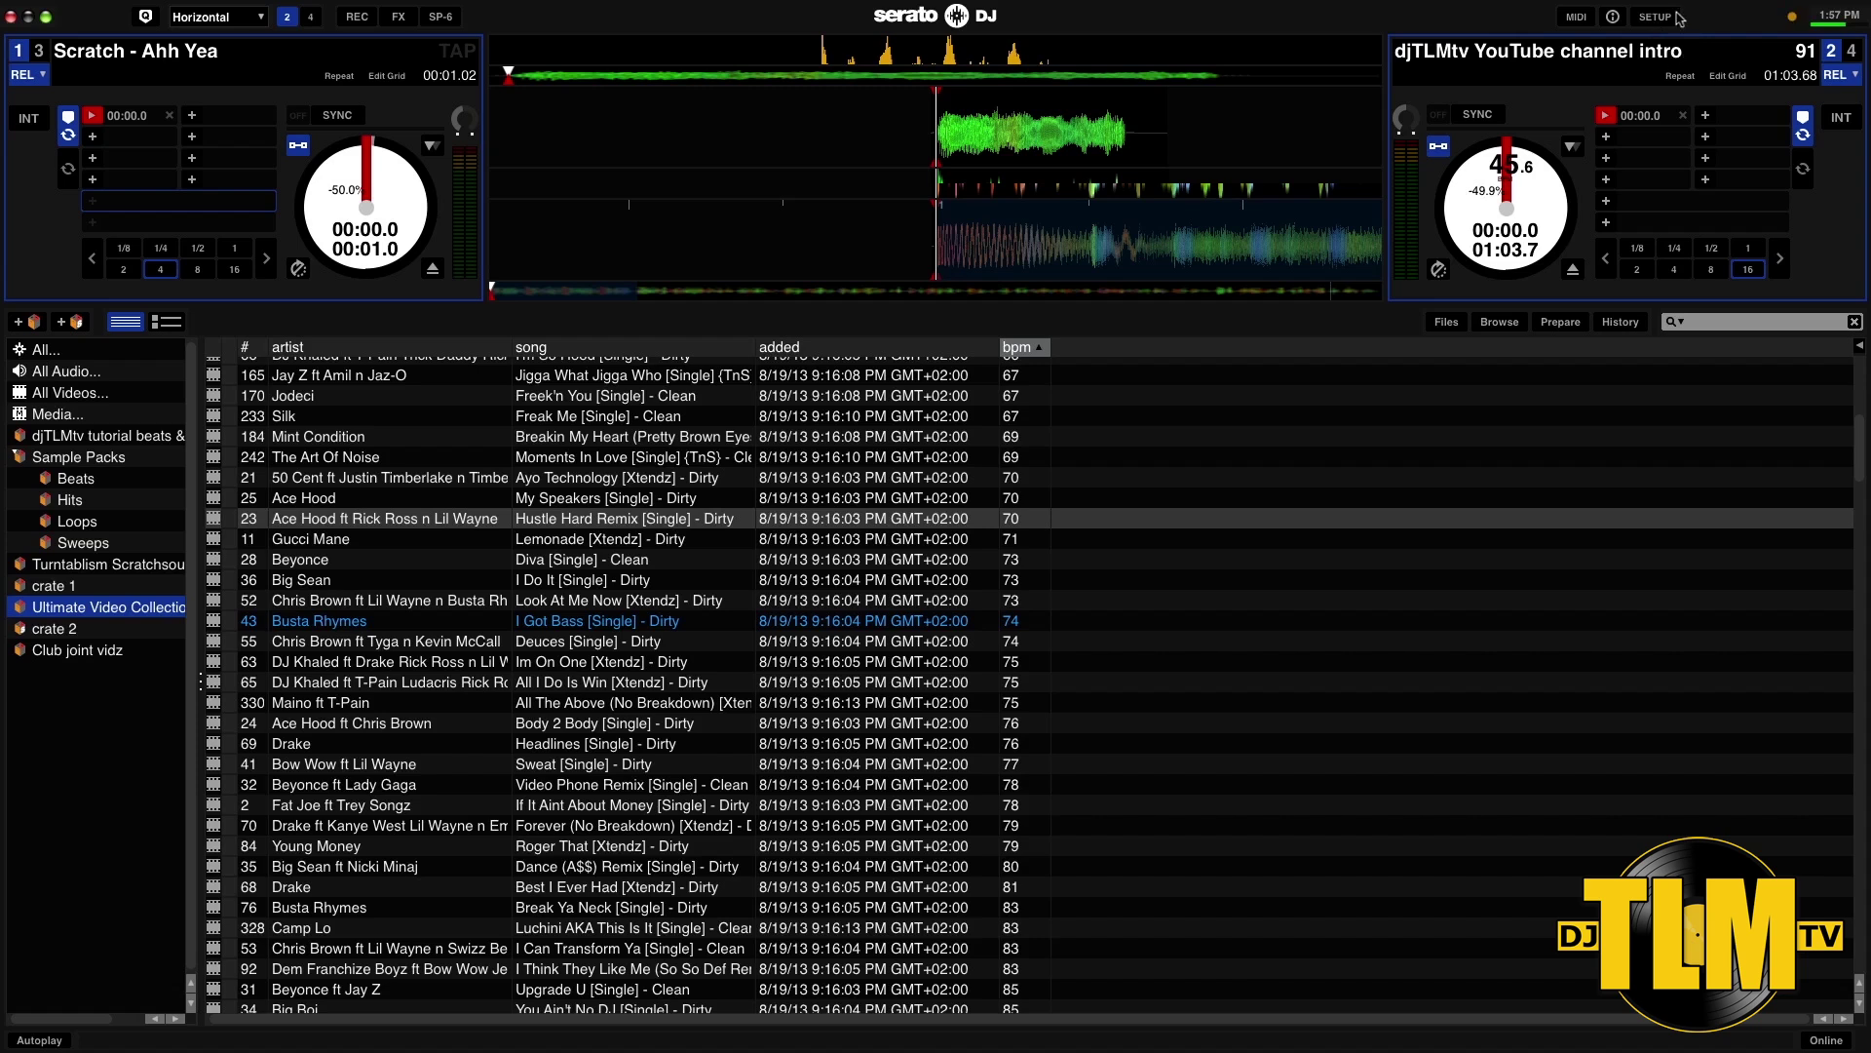
Step: Tick Enable Serato Video under Setup's Expansion Packs, then close Setup back to the decks
{"action": "left_click", "coordinate": [1662, 17]}
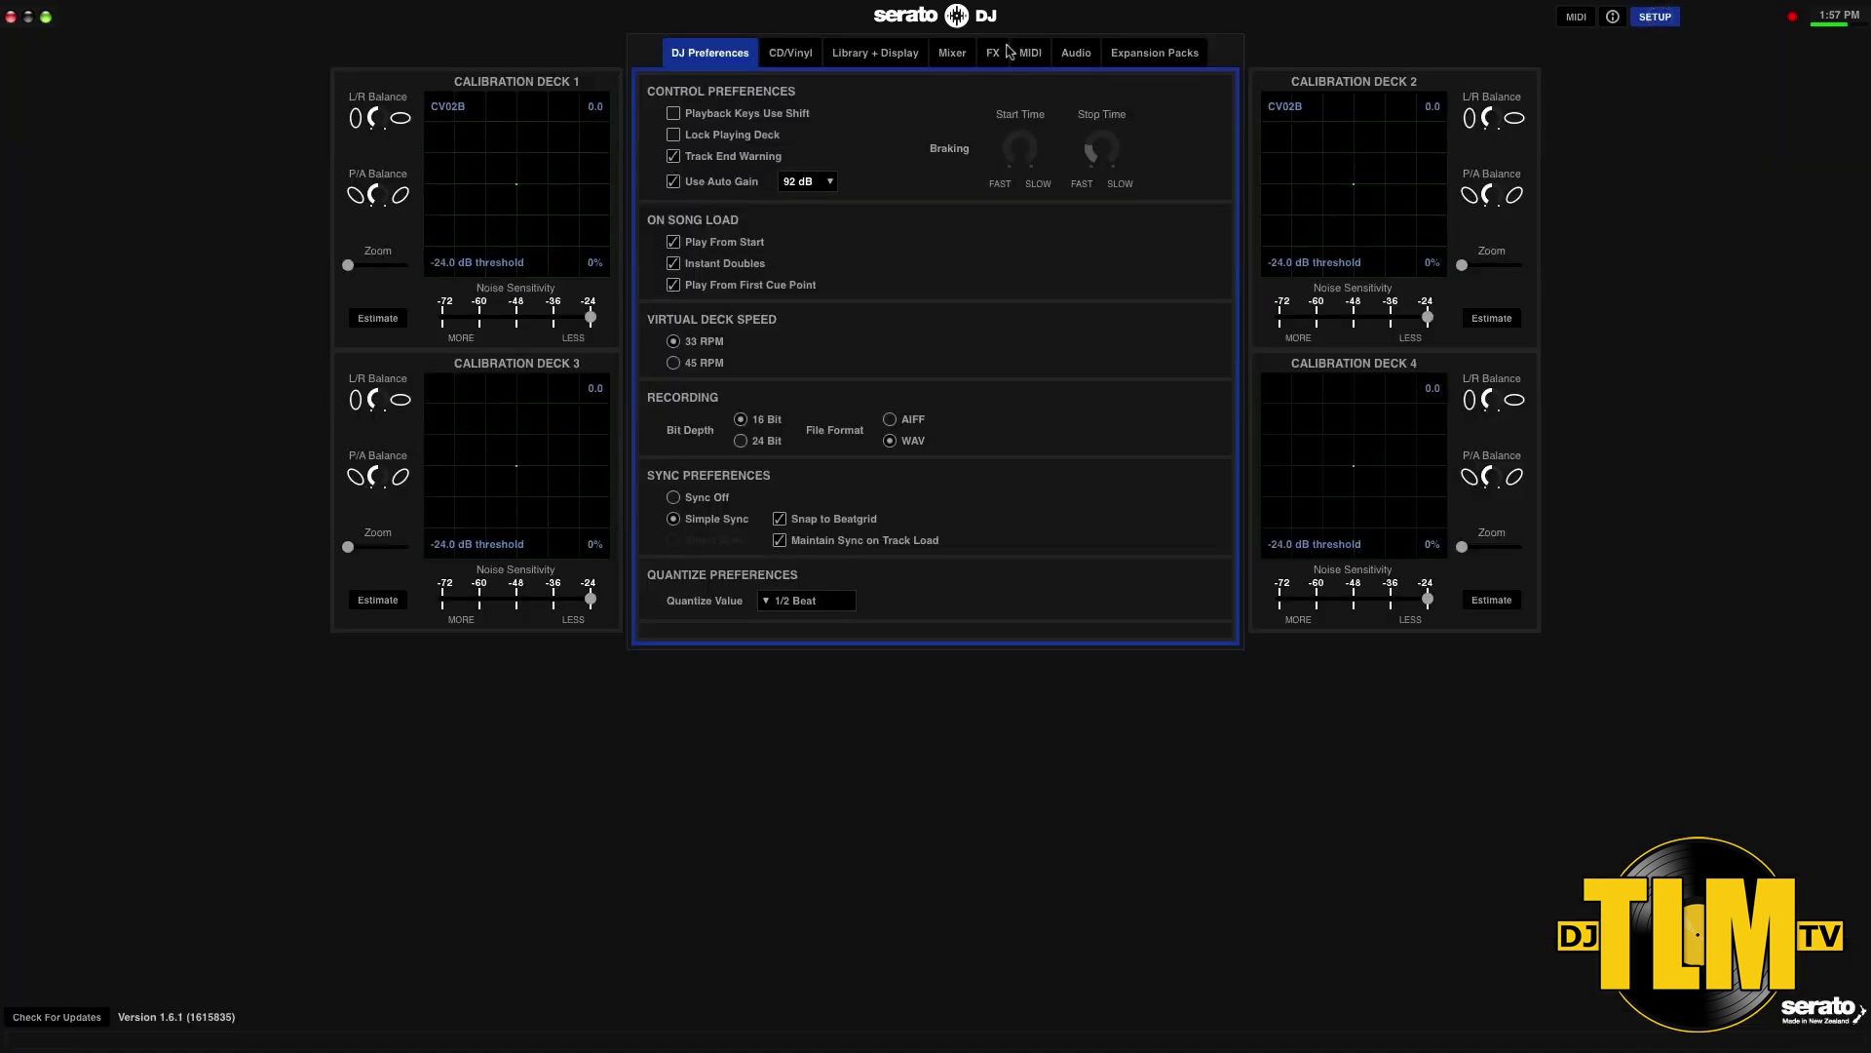
{"action": "left_click", "coordinate": [1185, 56]}
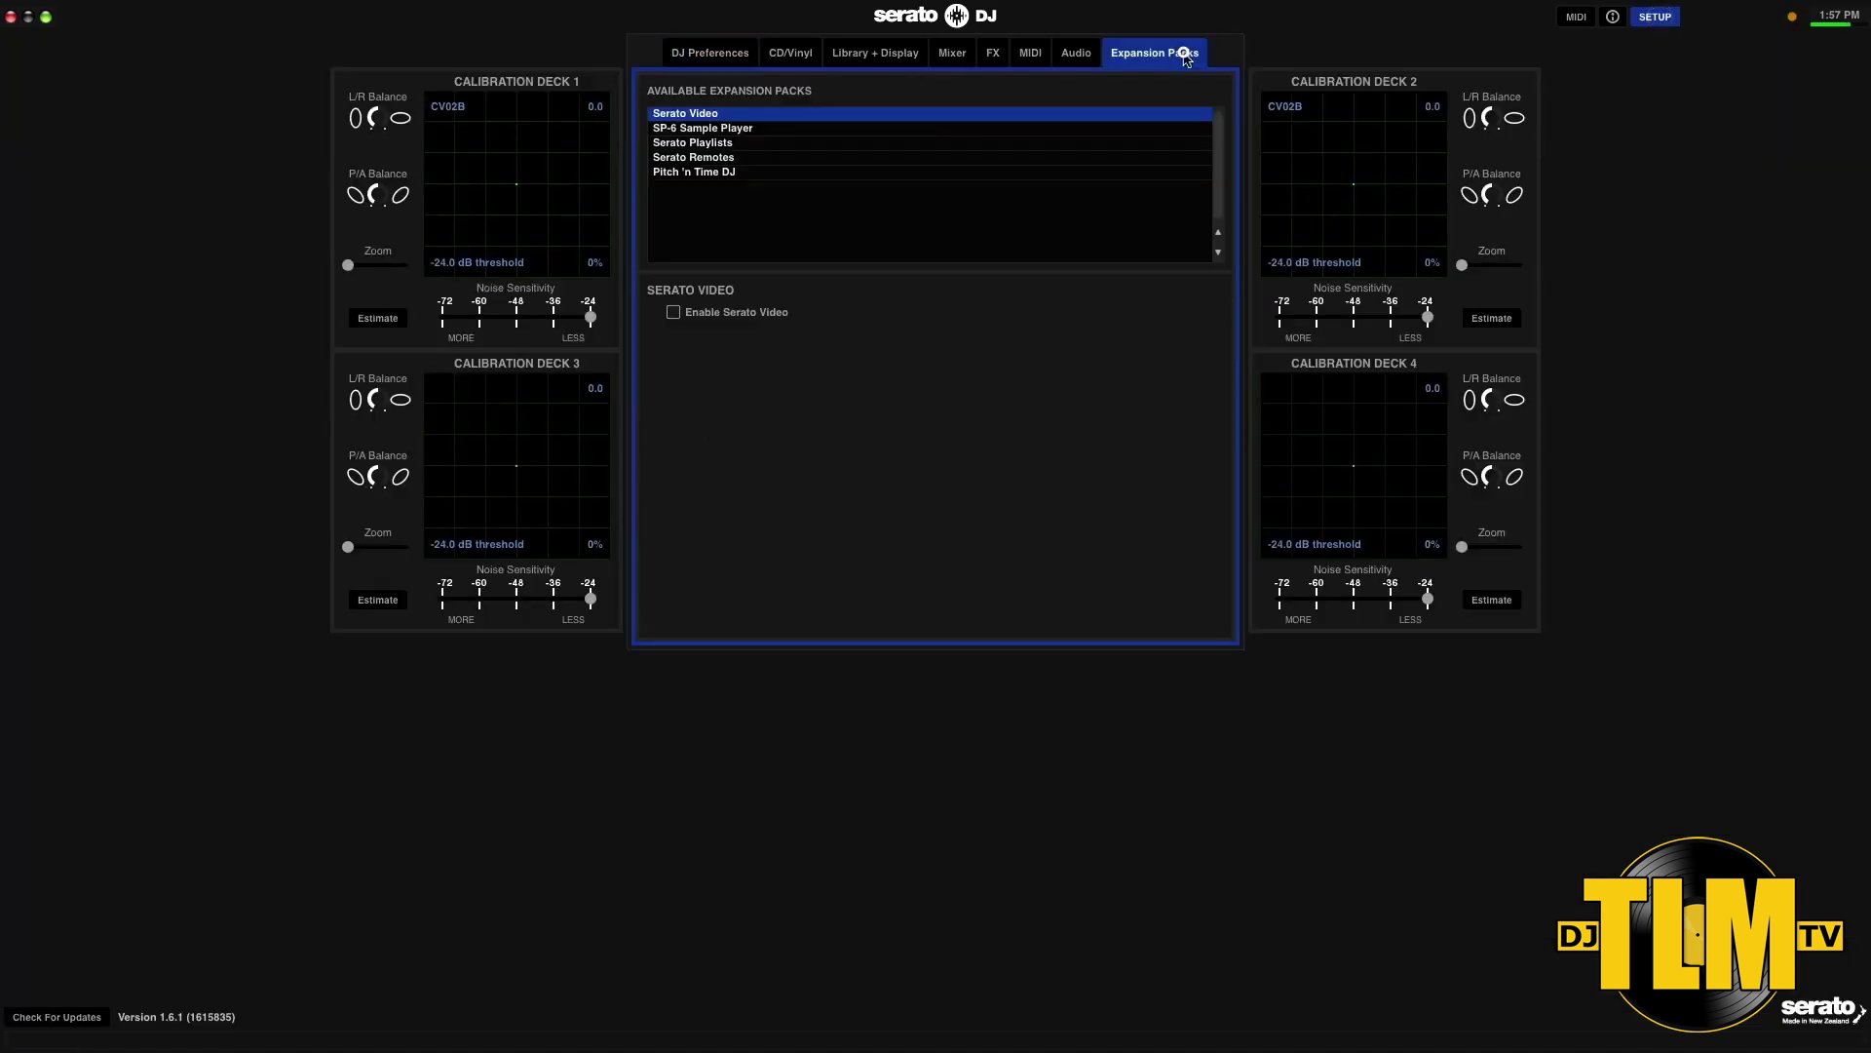
{"action": "left_click", "coordinate": [674, 312]}
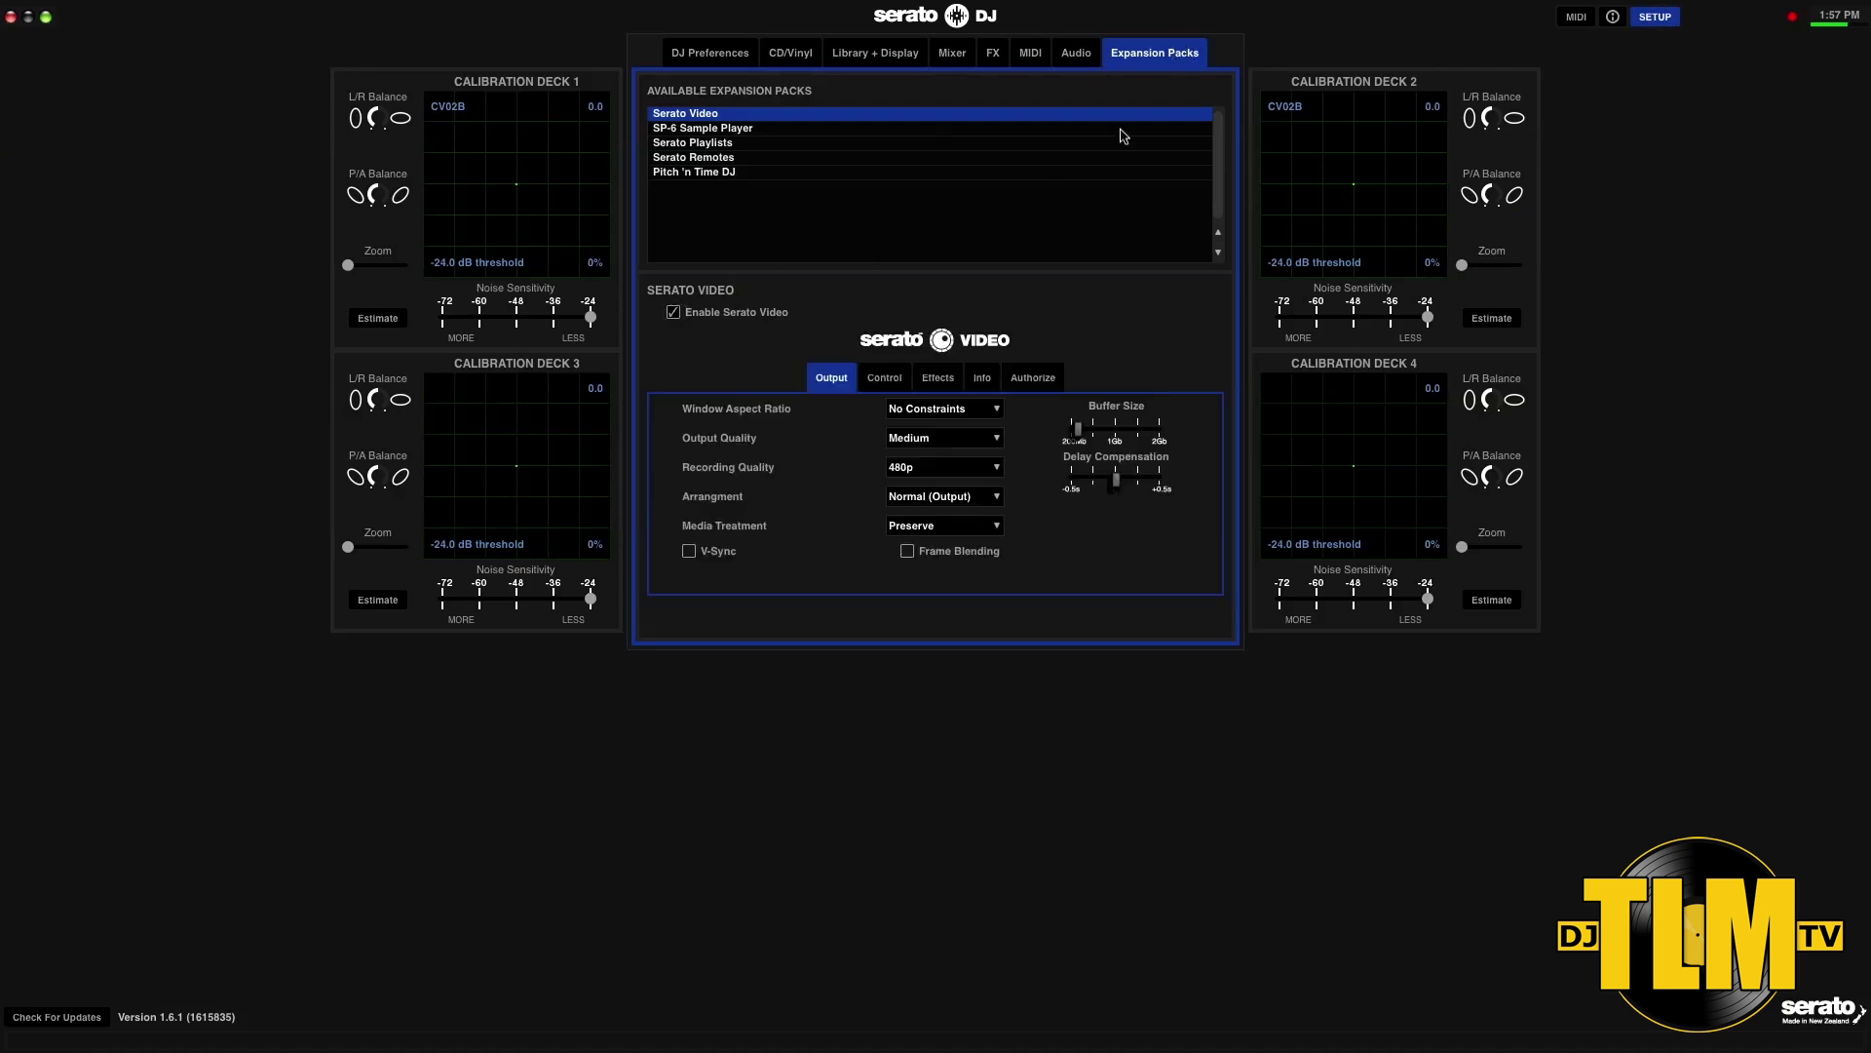
{"action": "left_click", "coordinate": [1649, 17]}
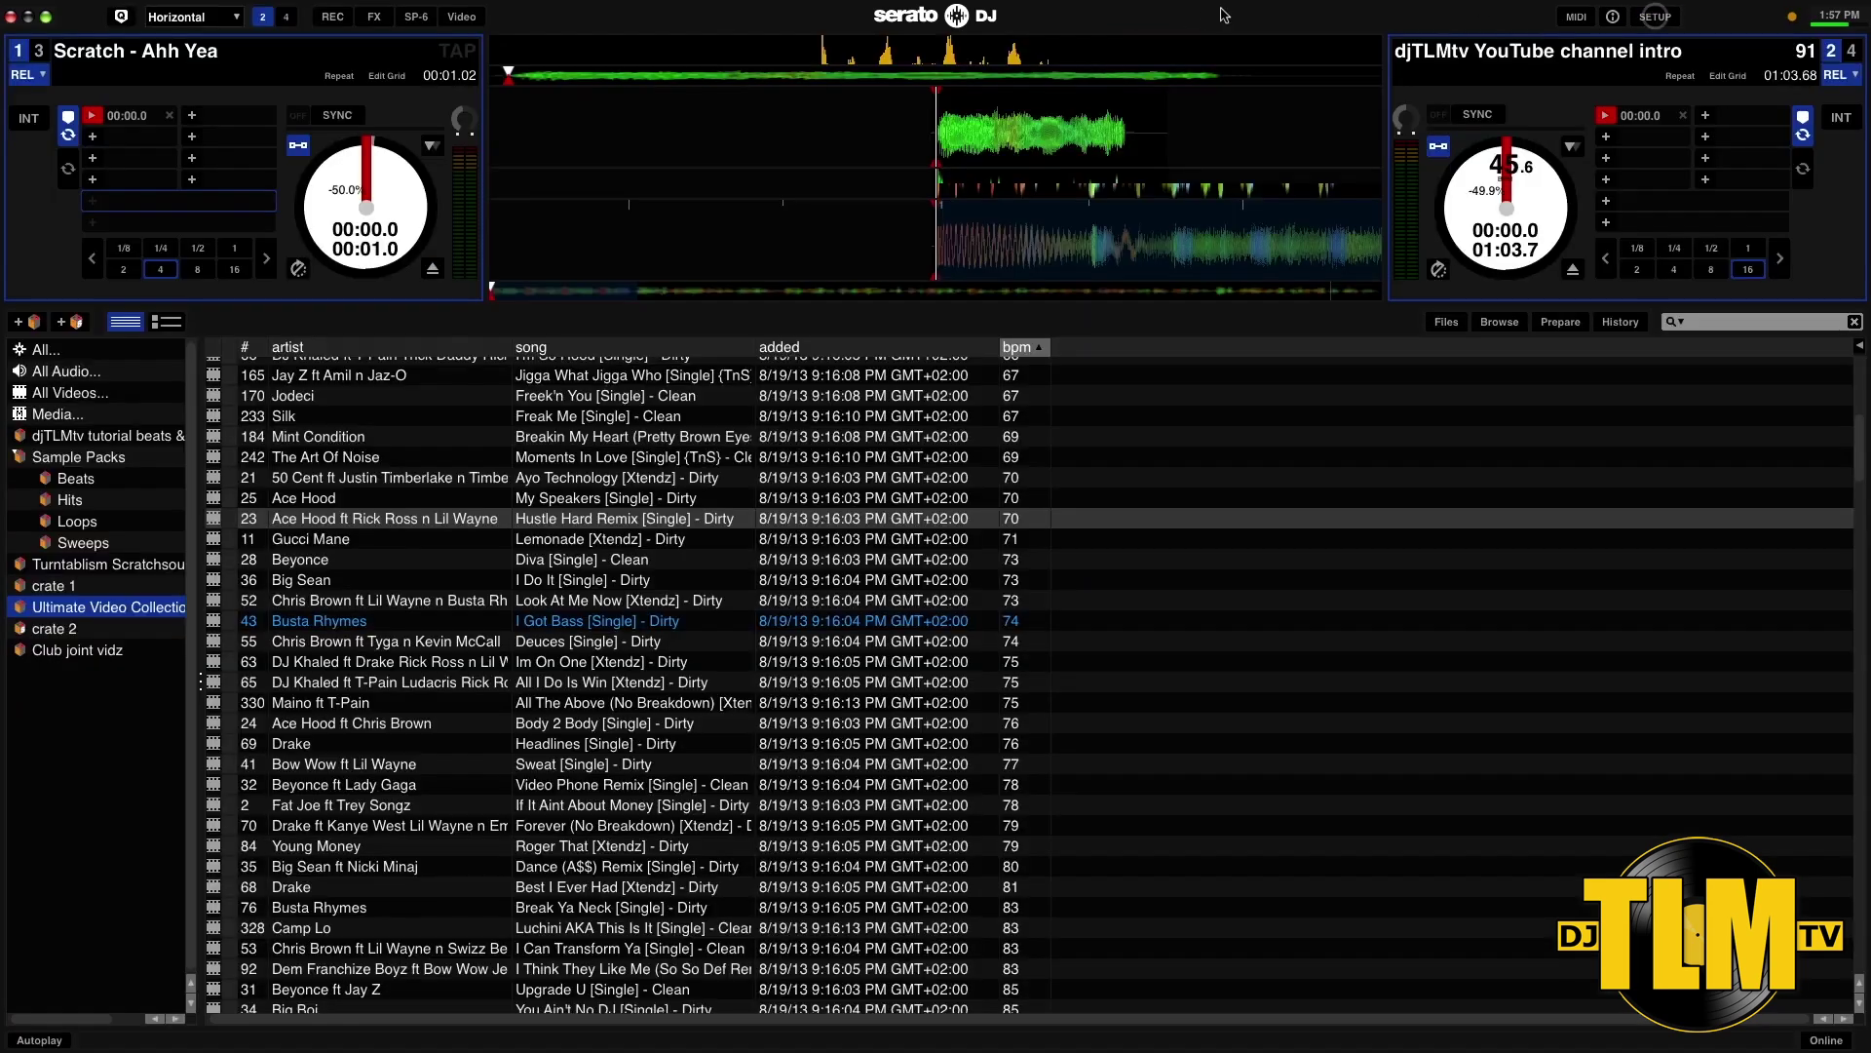
Step: Show the video mixing controls, move aside and close the Serato Video Output window, then reopen Setup
{"action": "left_click", "coordinate": [466, 17]}
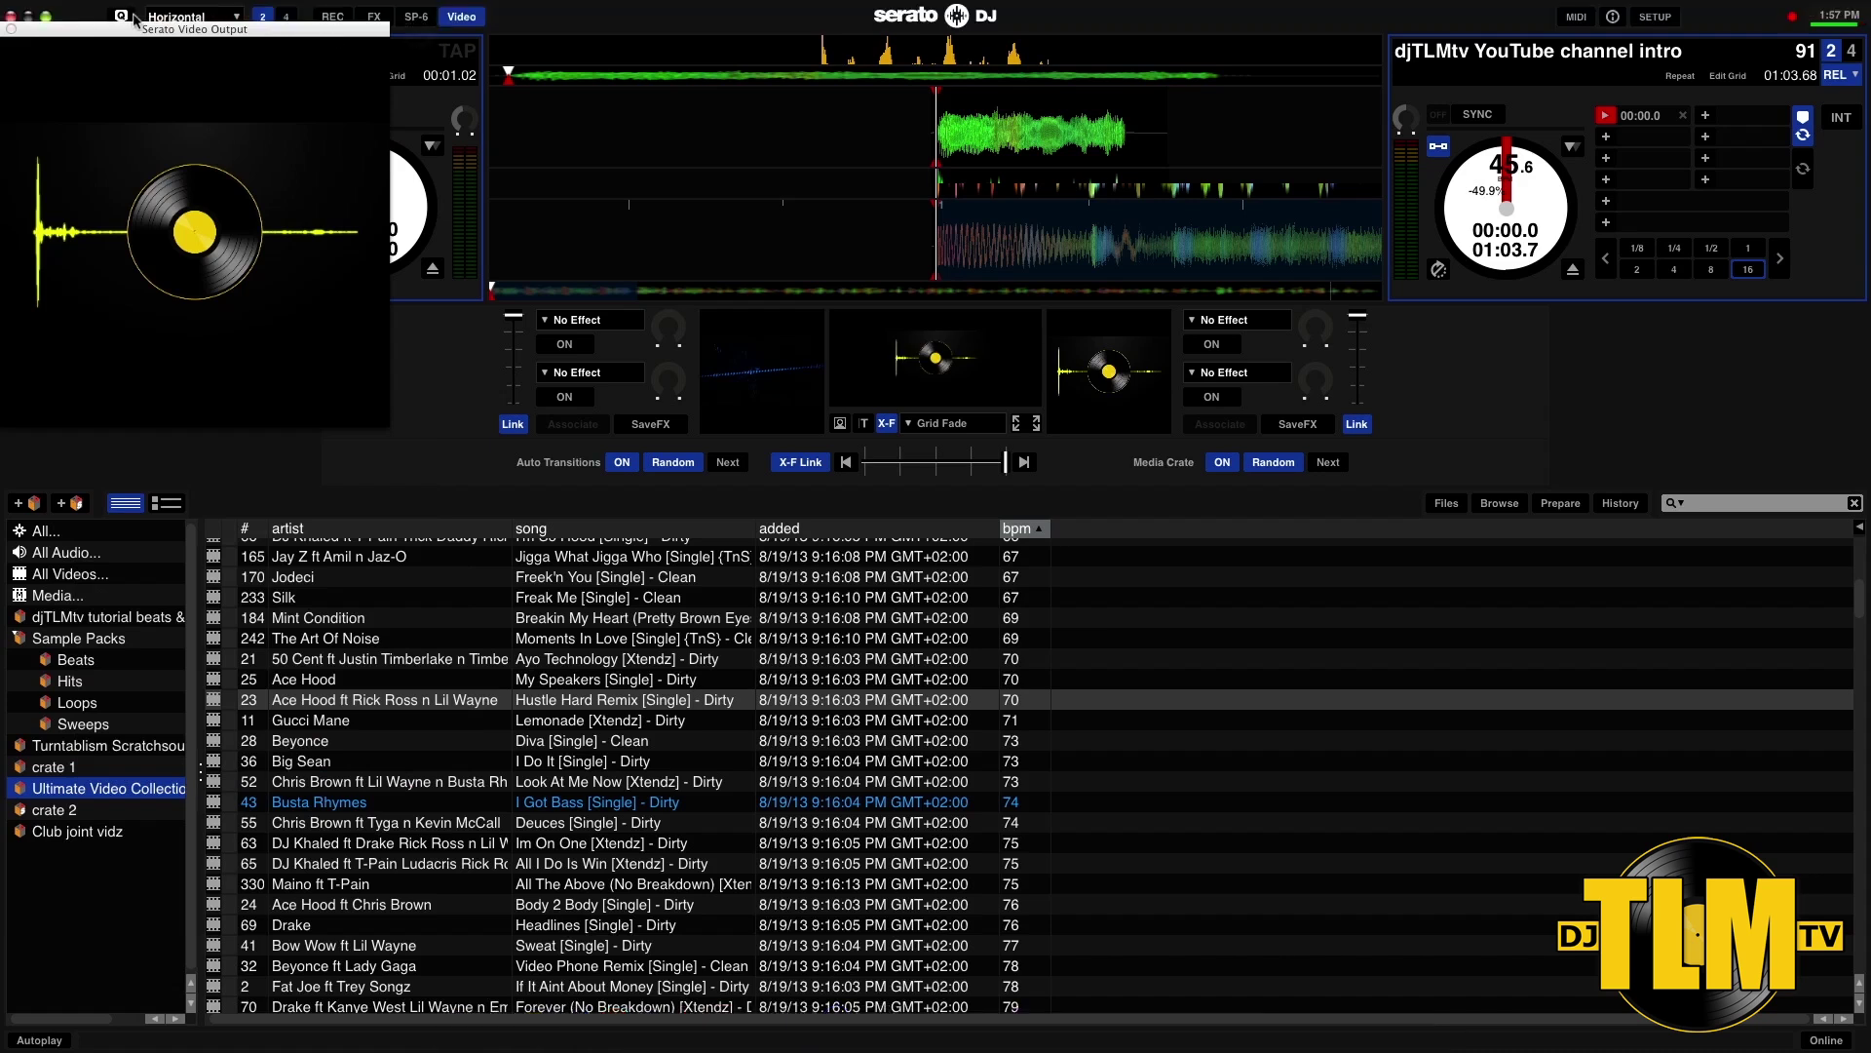
{"action": "left_click_drag", "start_coordinate": [98, 34], "coordinate": [1254, 355]}
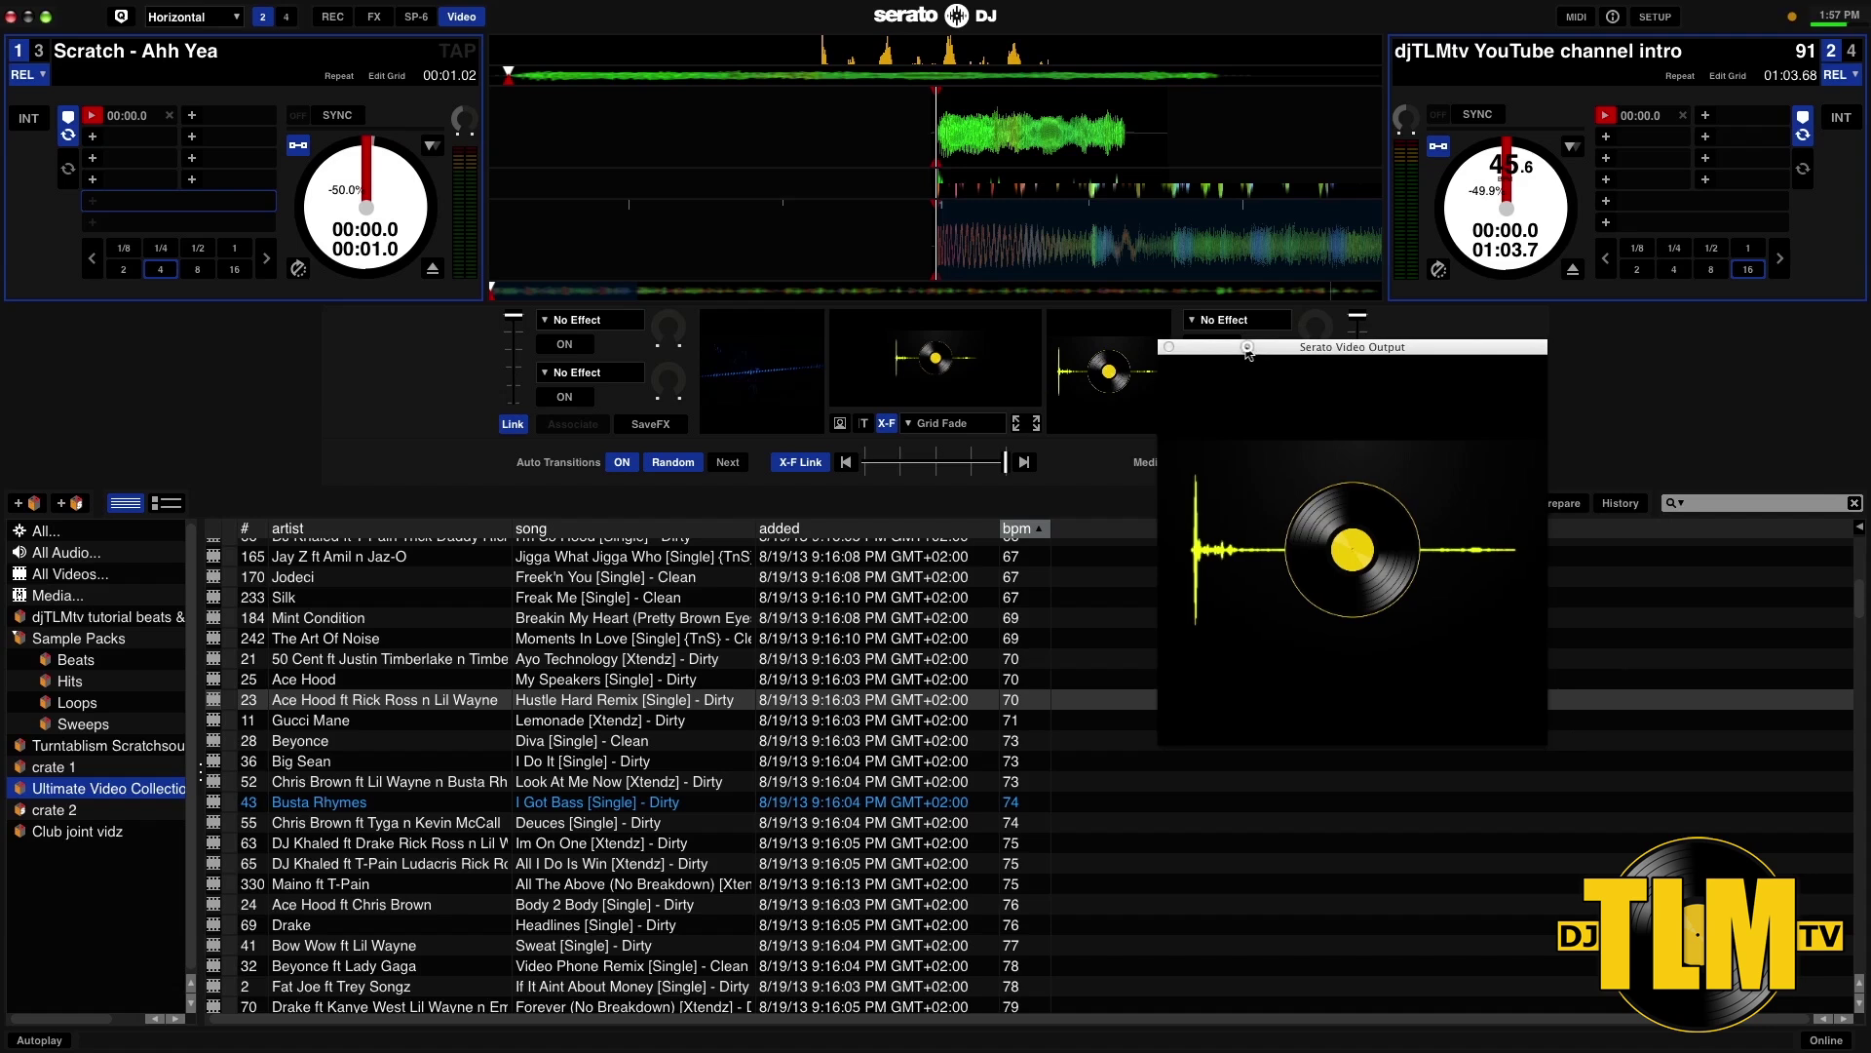
{"action": "left_click_drag", "start_coordinate": [1251, 354], "coordinate": [1307, 361]}
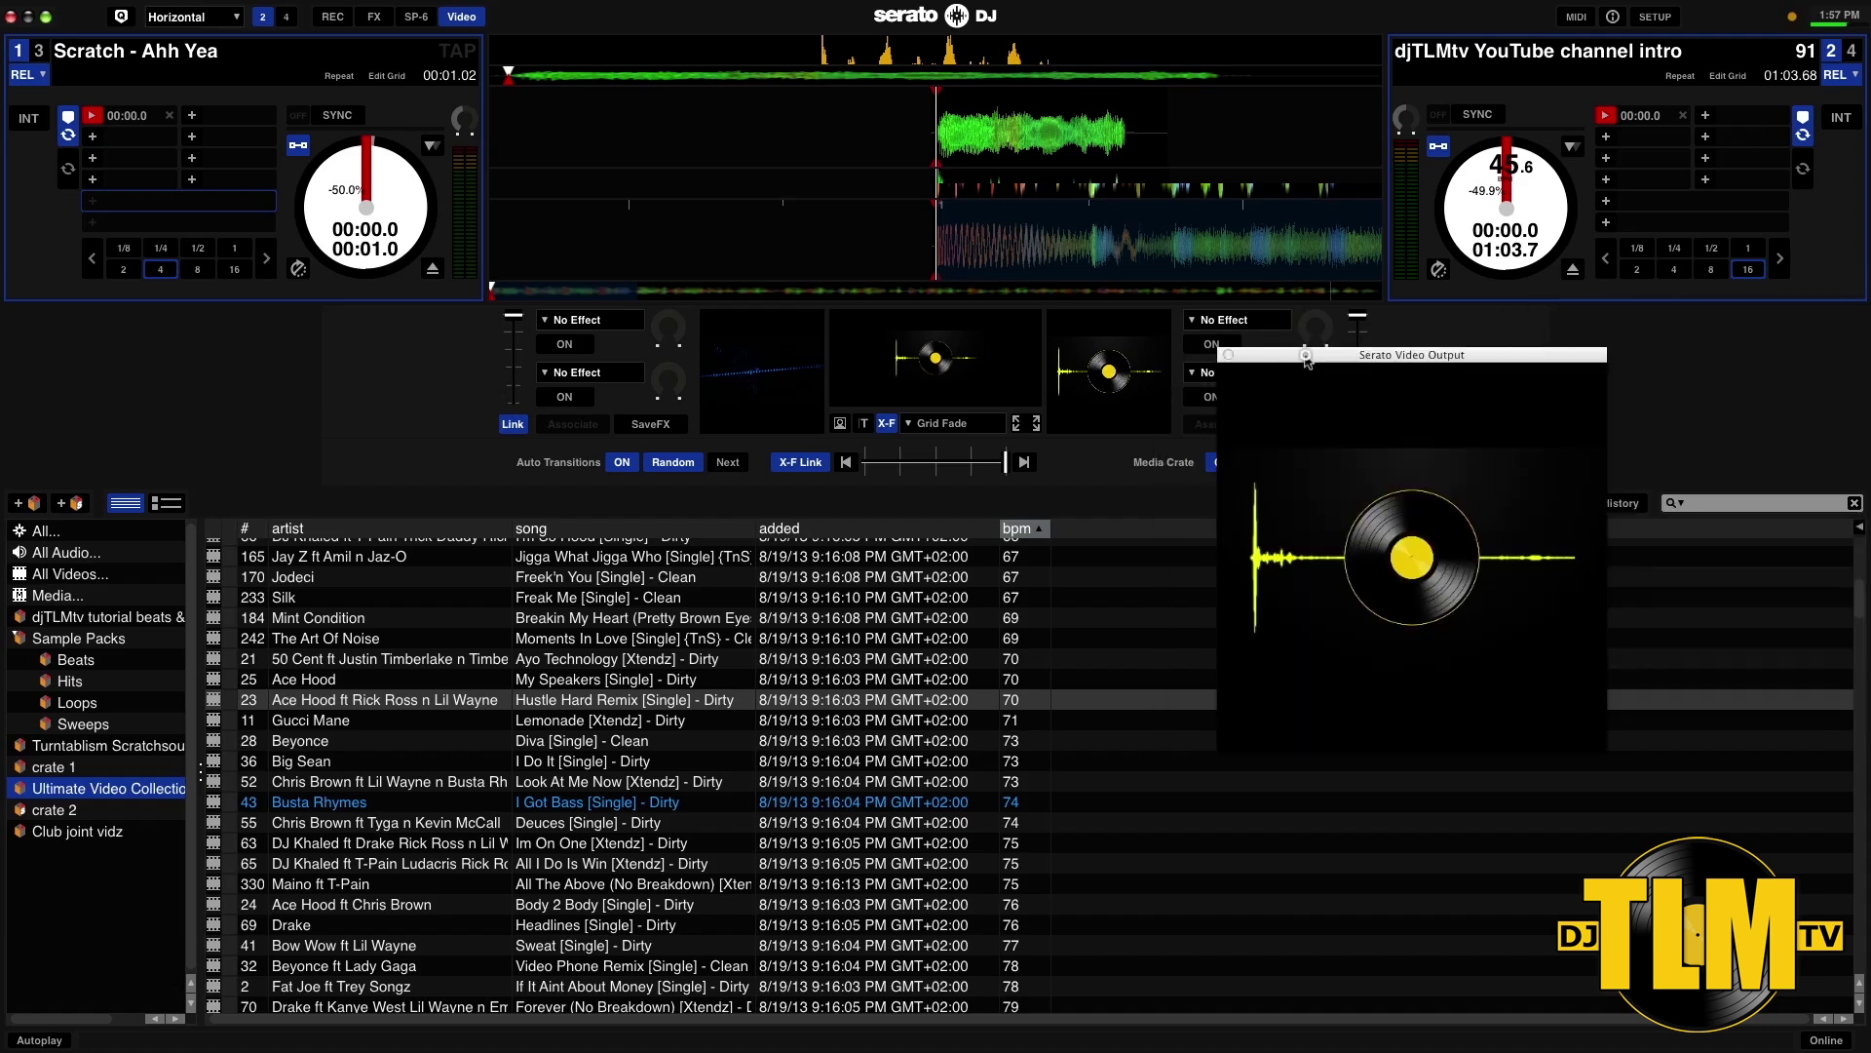
{"action": "left_click", "coordinate": [1228, 357]}
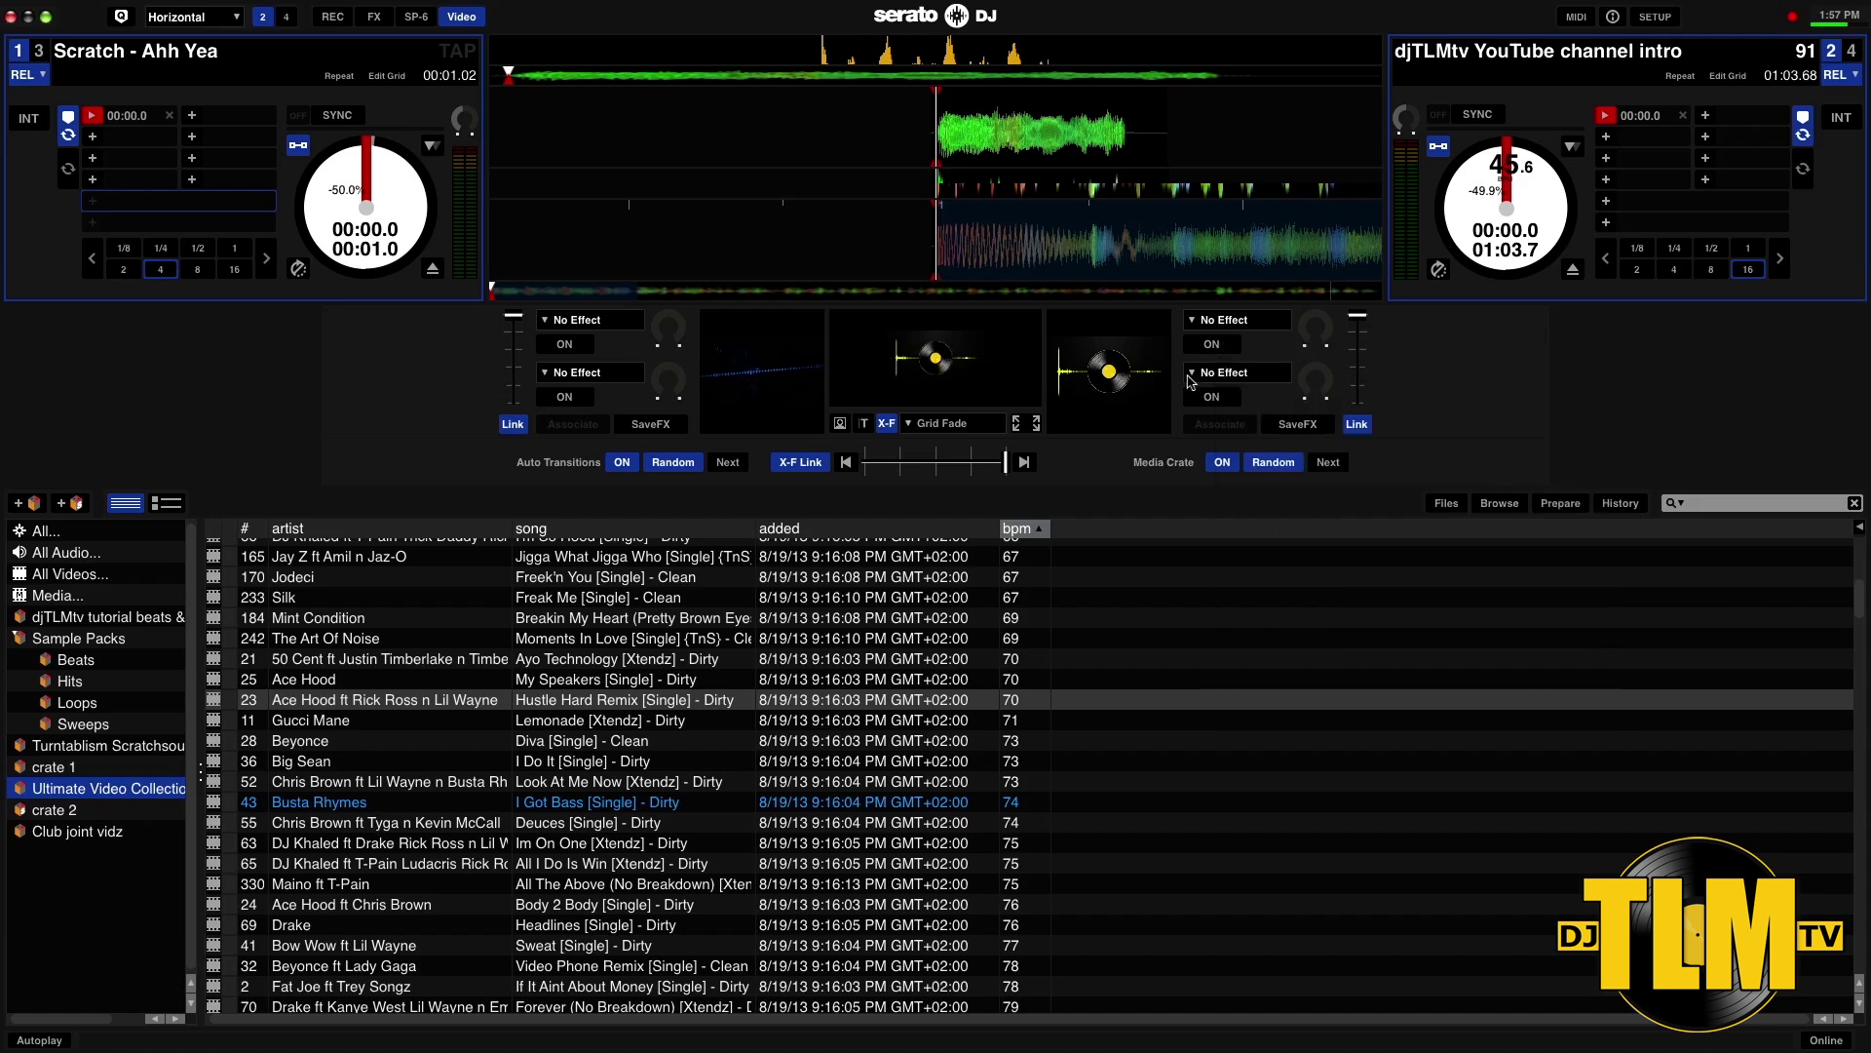
{"action": "left_click", "coordinate": [1655, 16]}
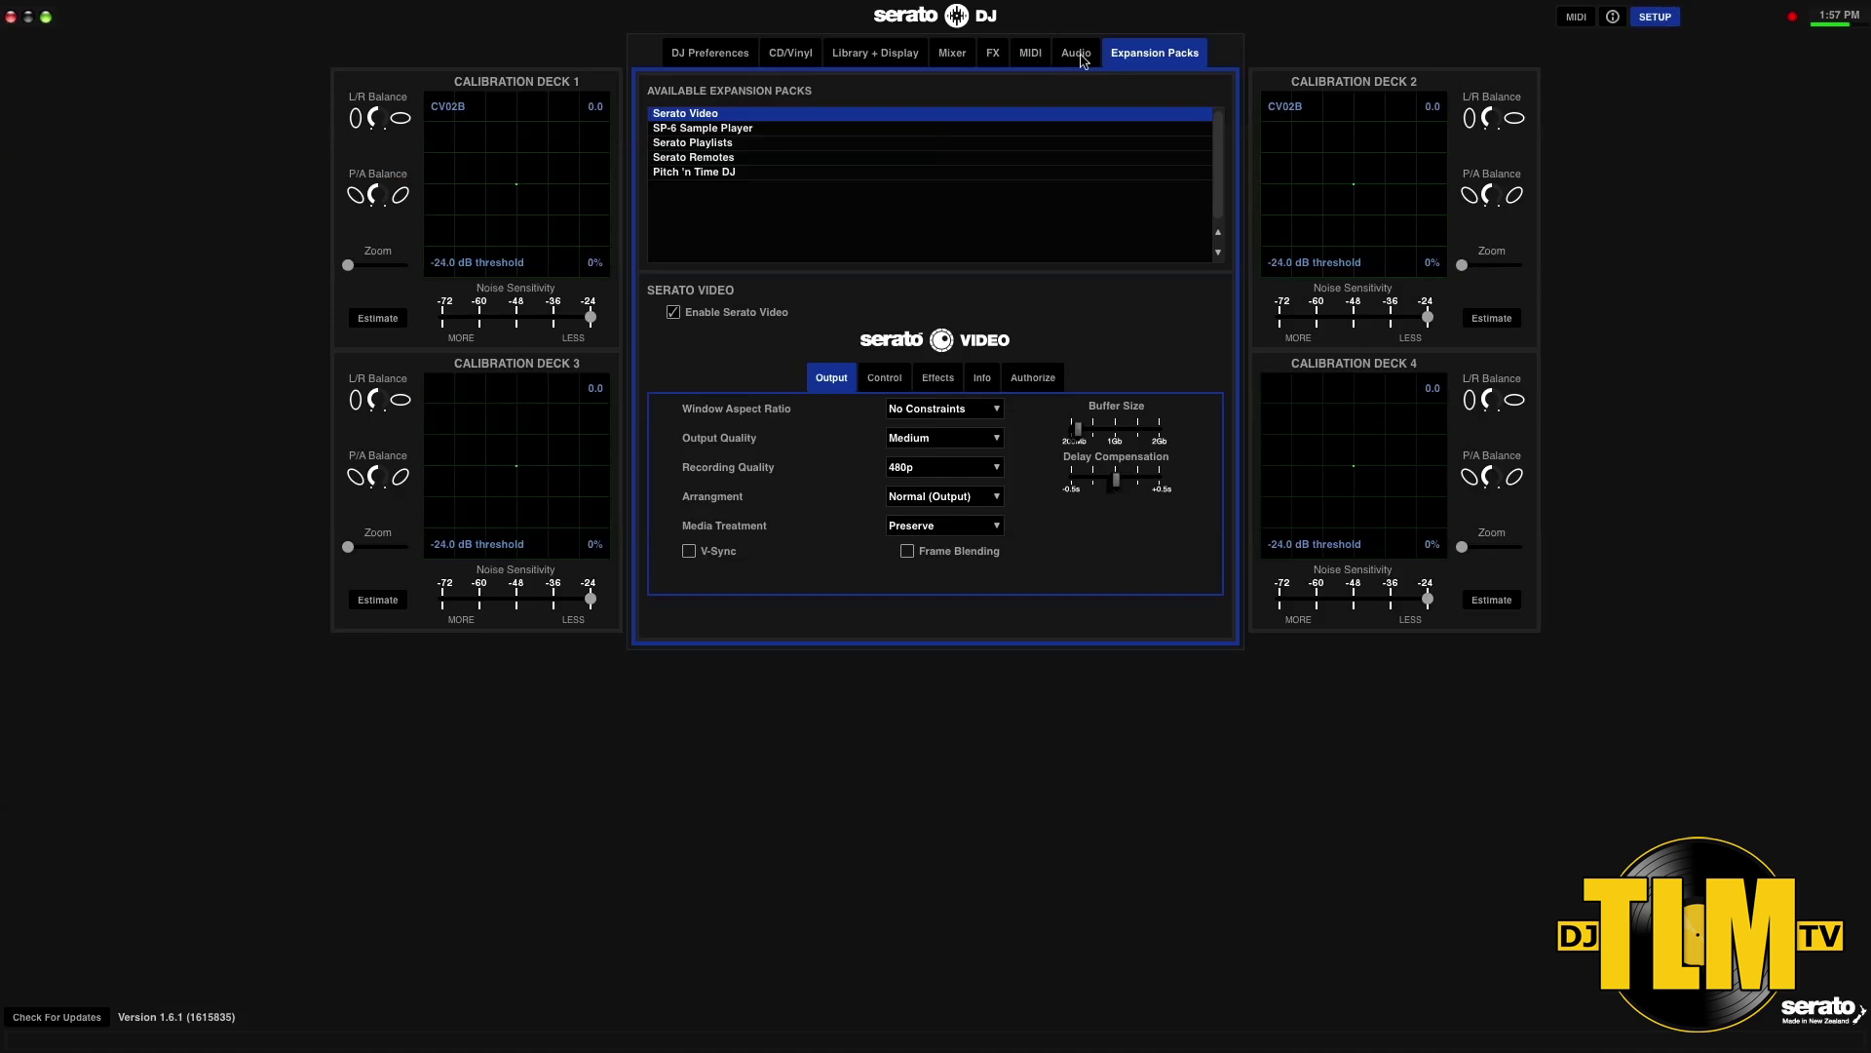
Step: Set the Audio tab's Record Channel to Channel 4 and close Setup
{"action": "left_click", "coordinate": [1079, 56]}
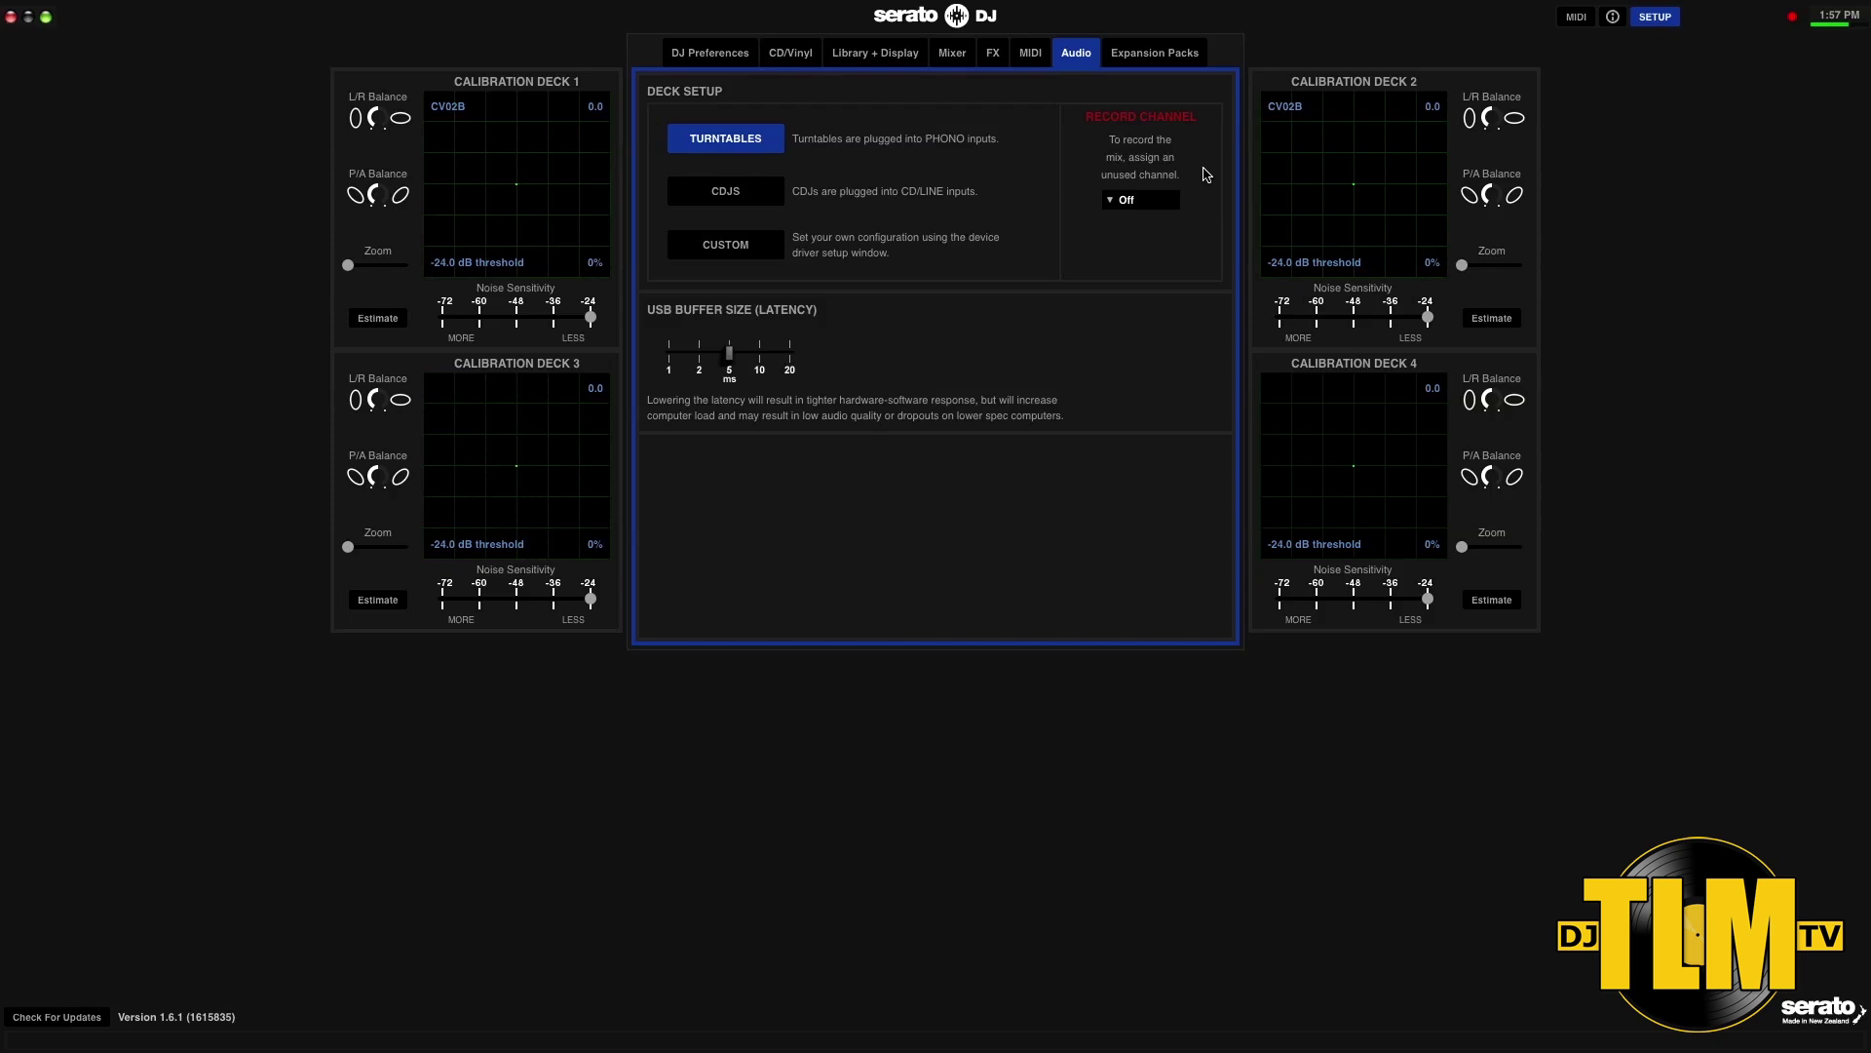
{"action": "left_click", "coordinate": [1128, 205]}
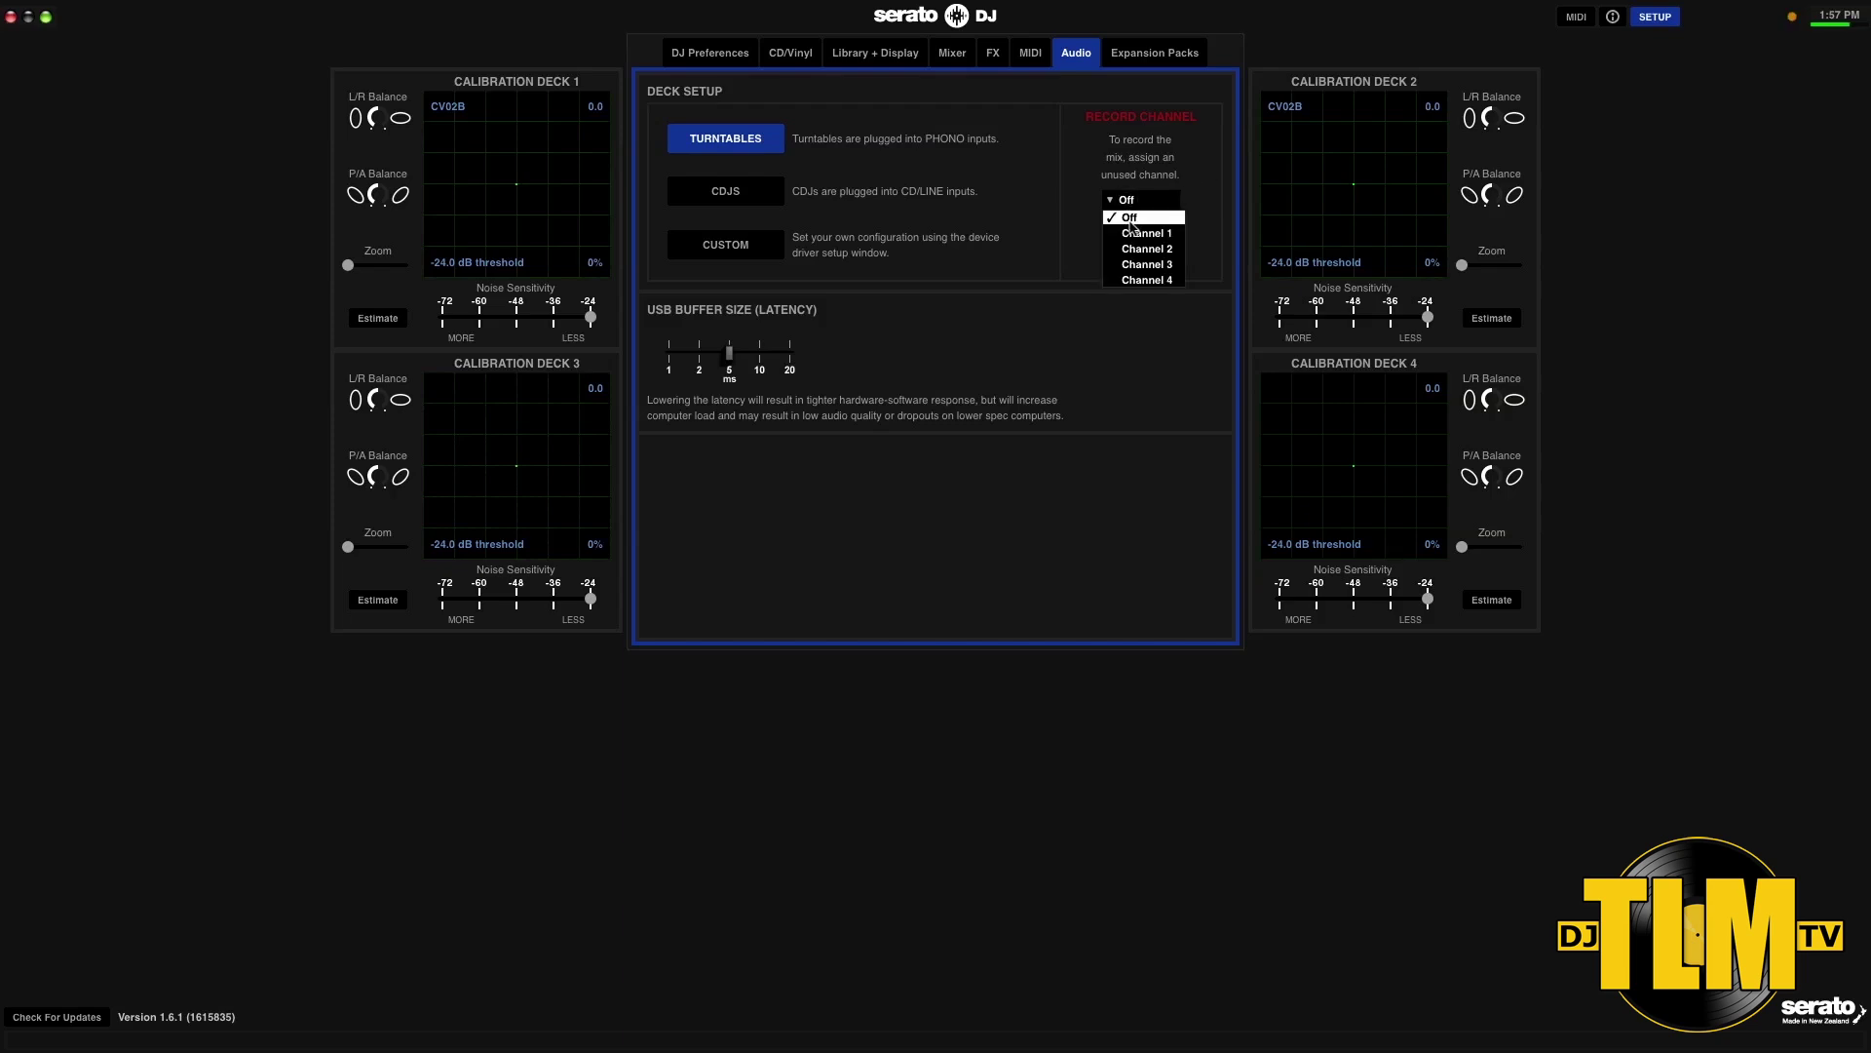
{"action": "left_click", "coordinate": [1141, 281]}
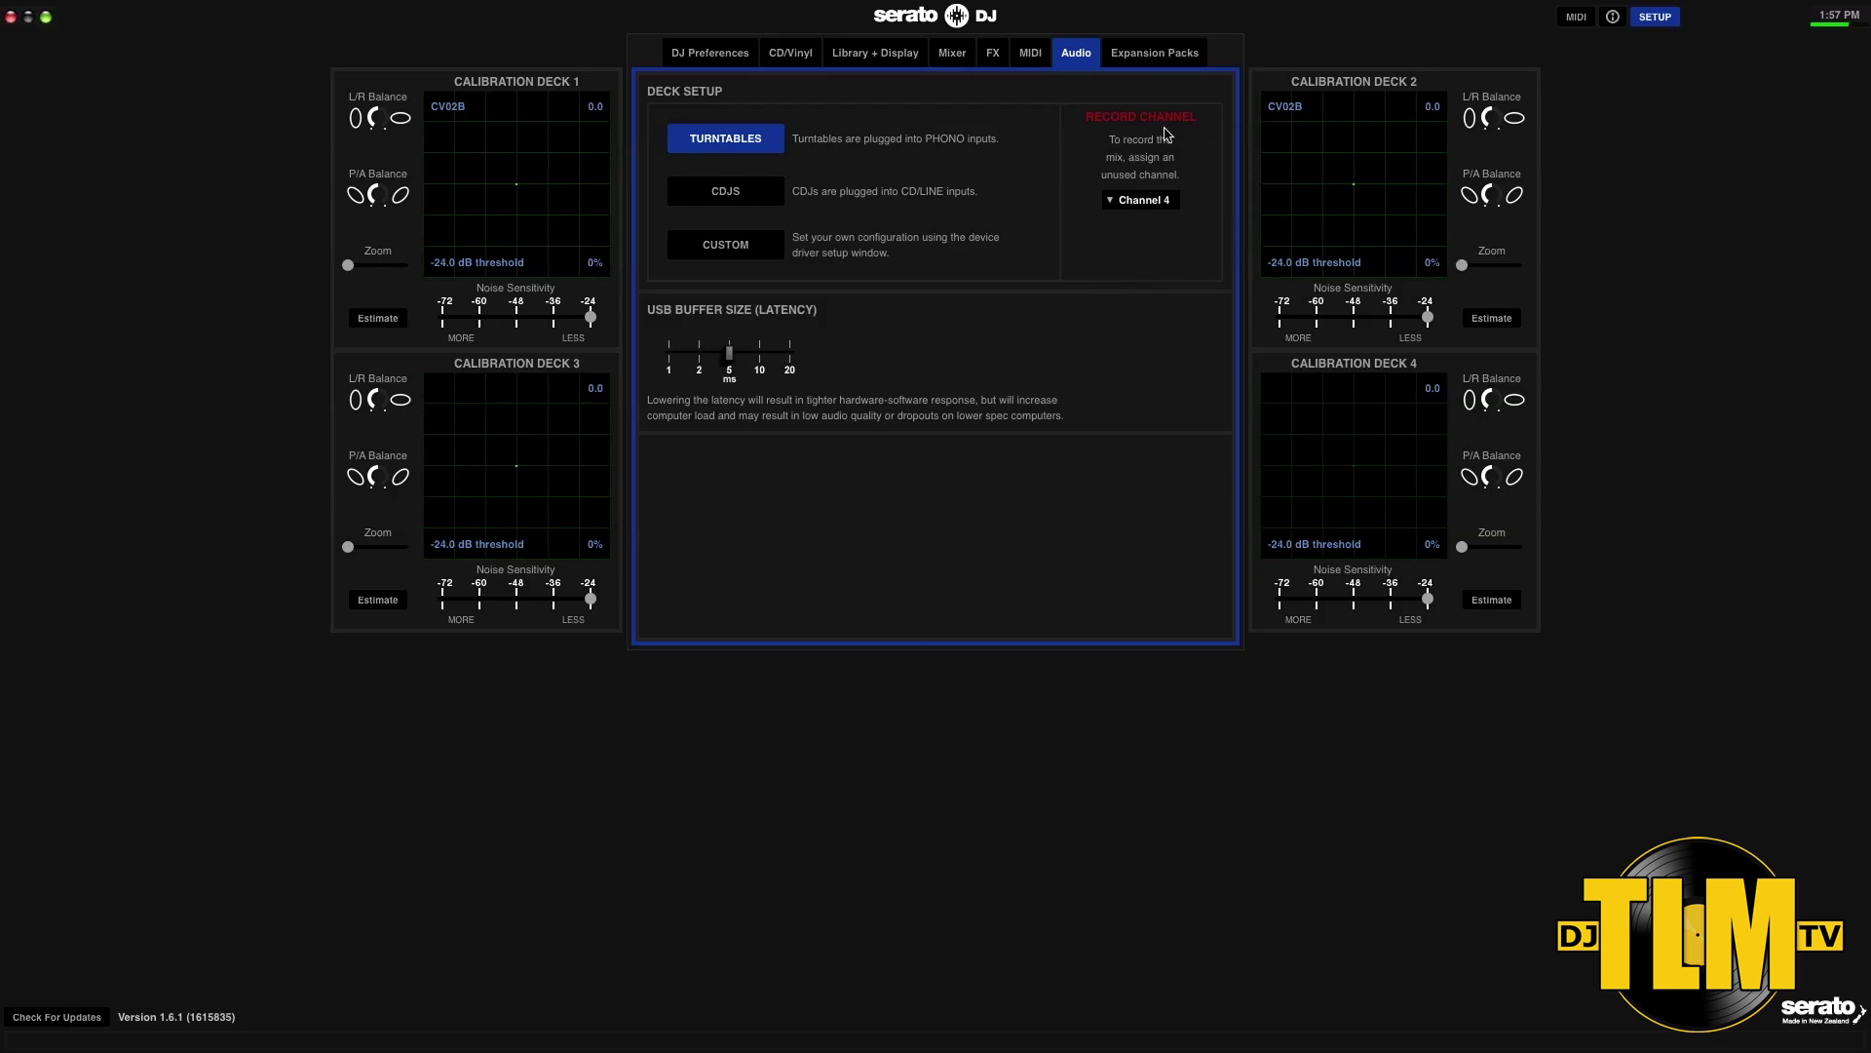
{"action": "left_click", "coordinate": [1667, 18]}
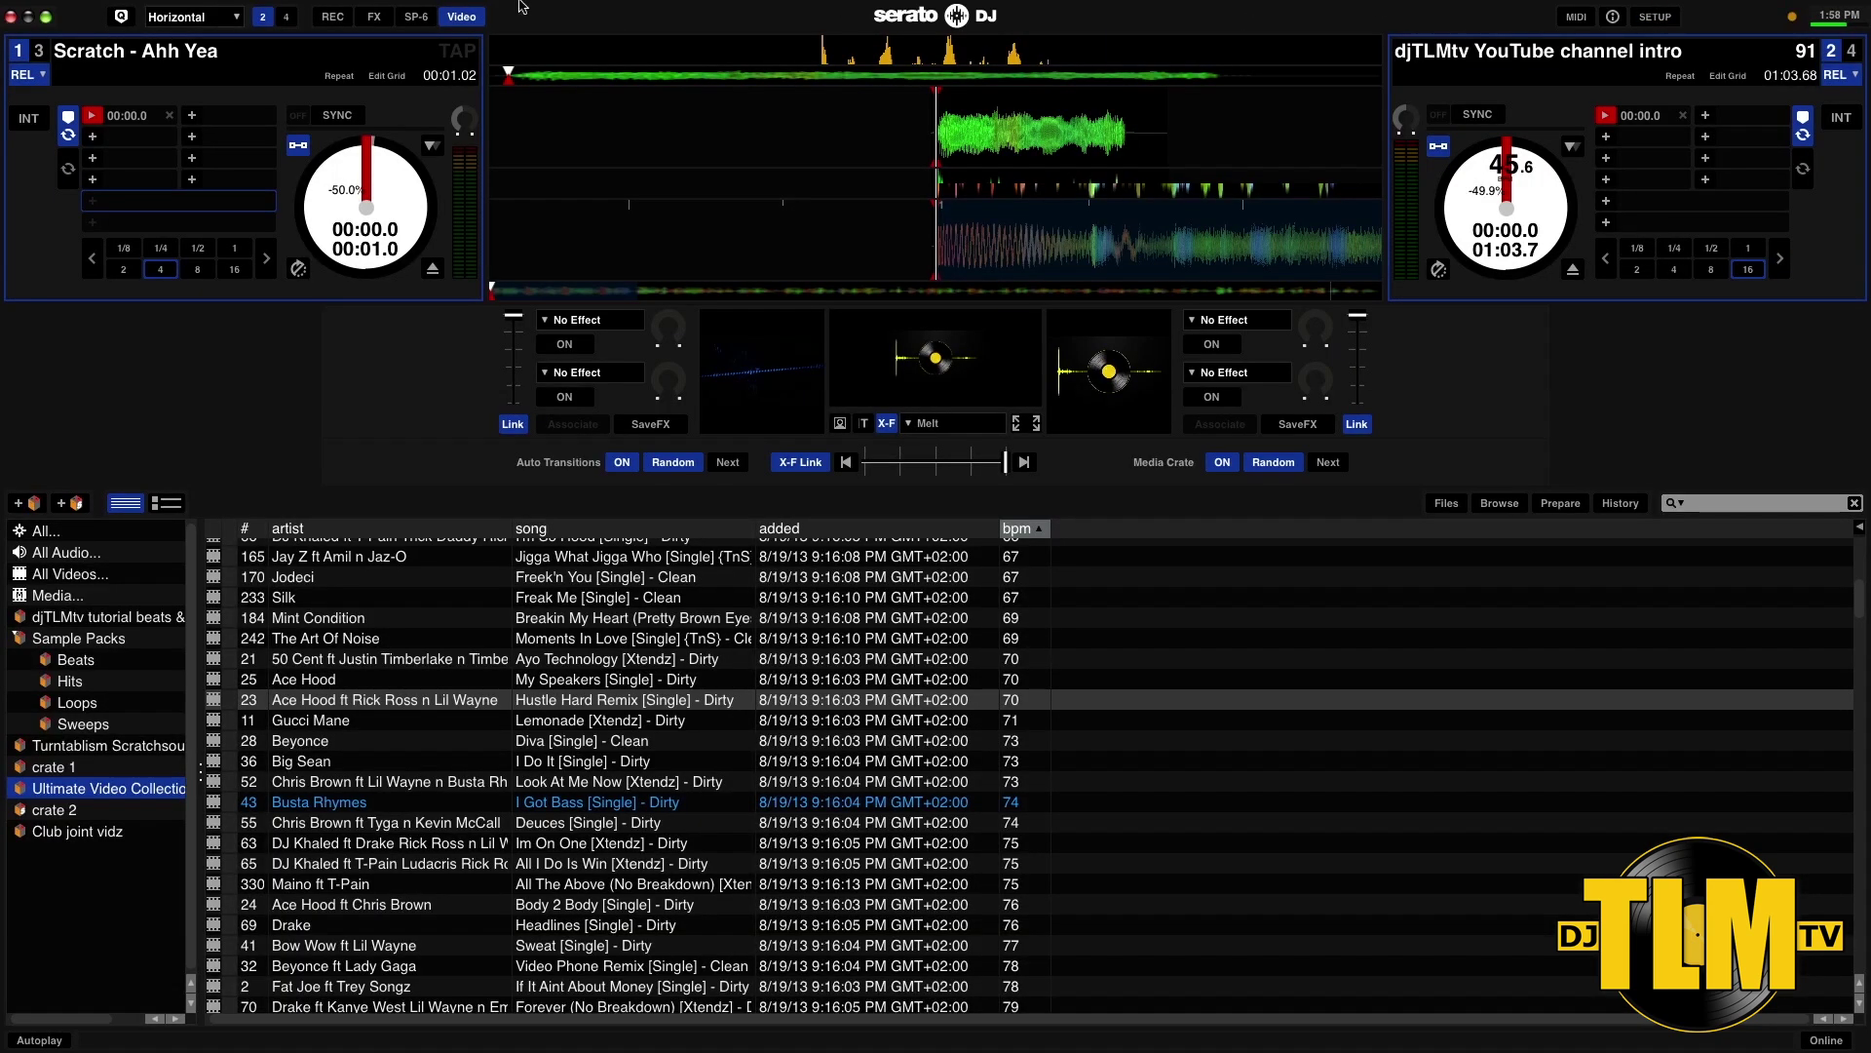
Step: Open the REC panel and switch the recording source from Mix to Video Mix
{"action": "left_click", "coordinate": [330, 20]}
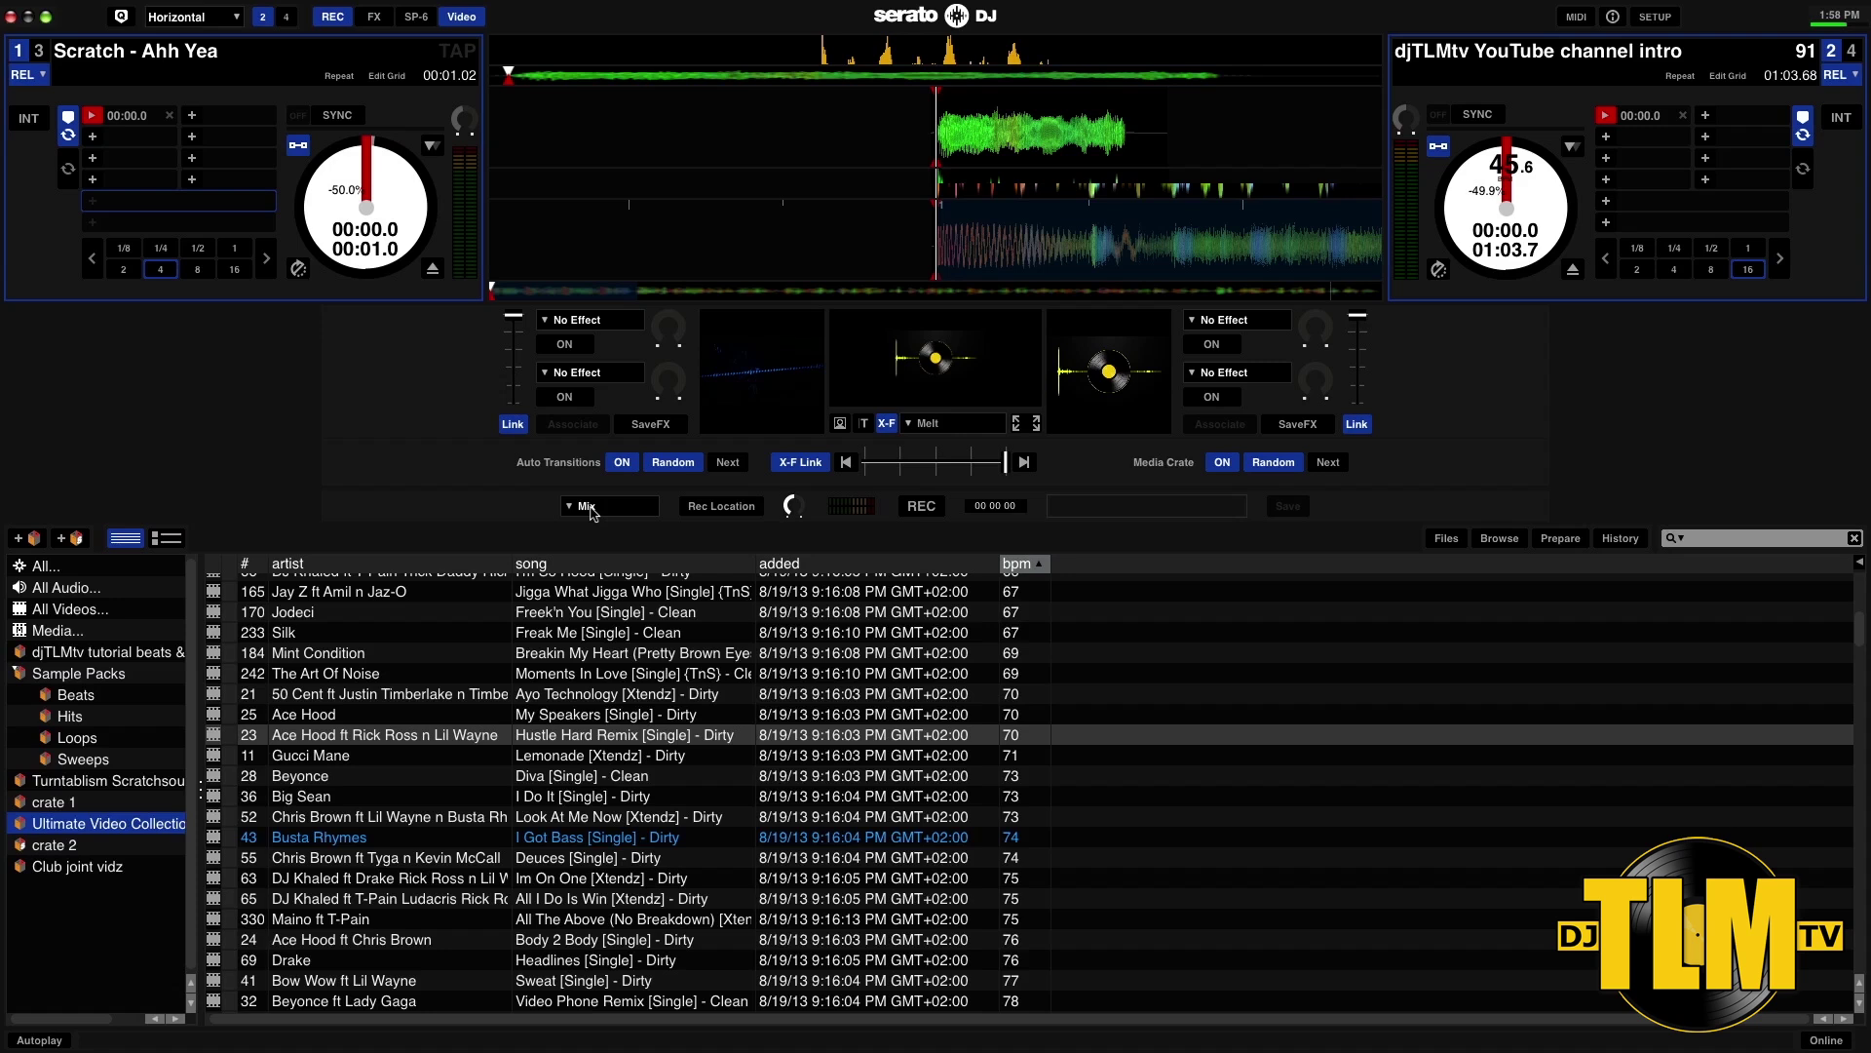
{"action": "left_click", "coordinate": [591, 509]}
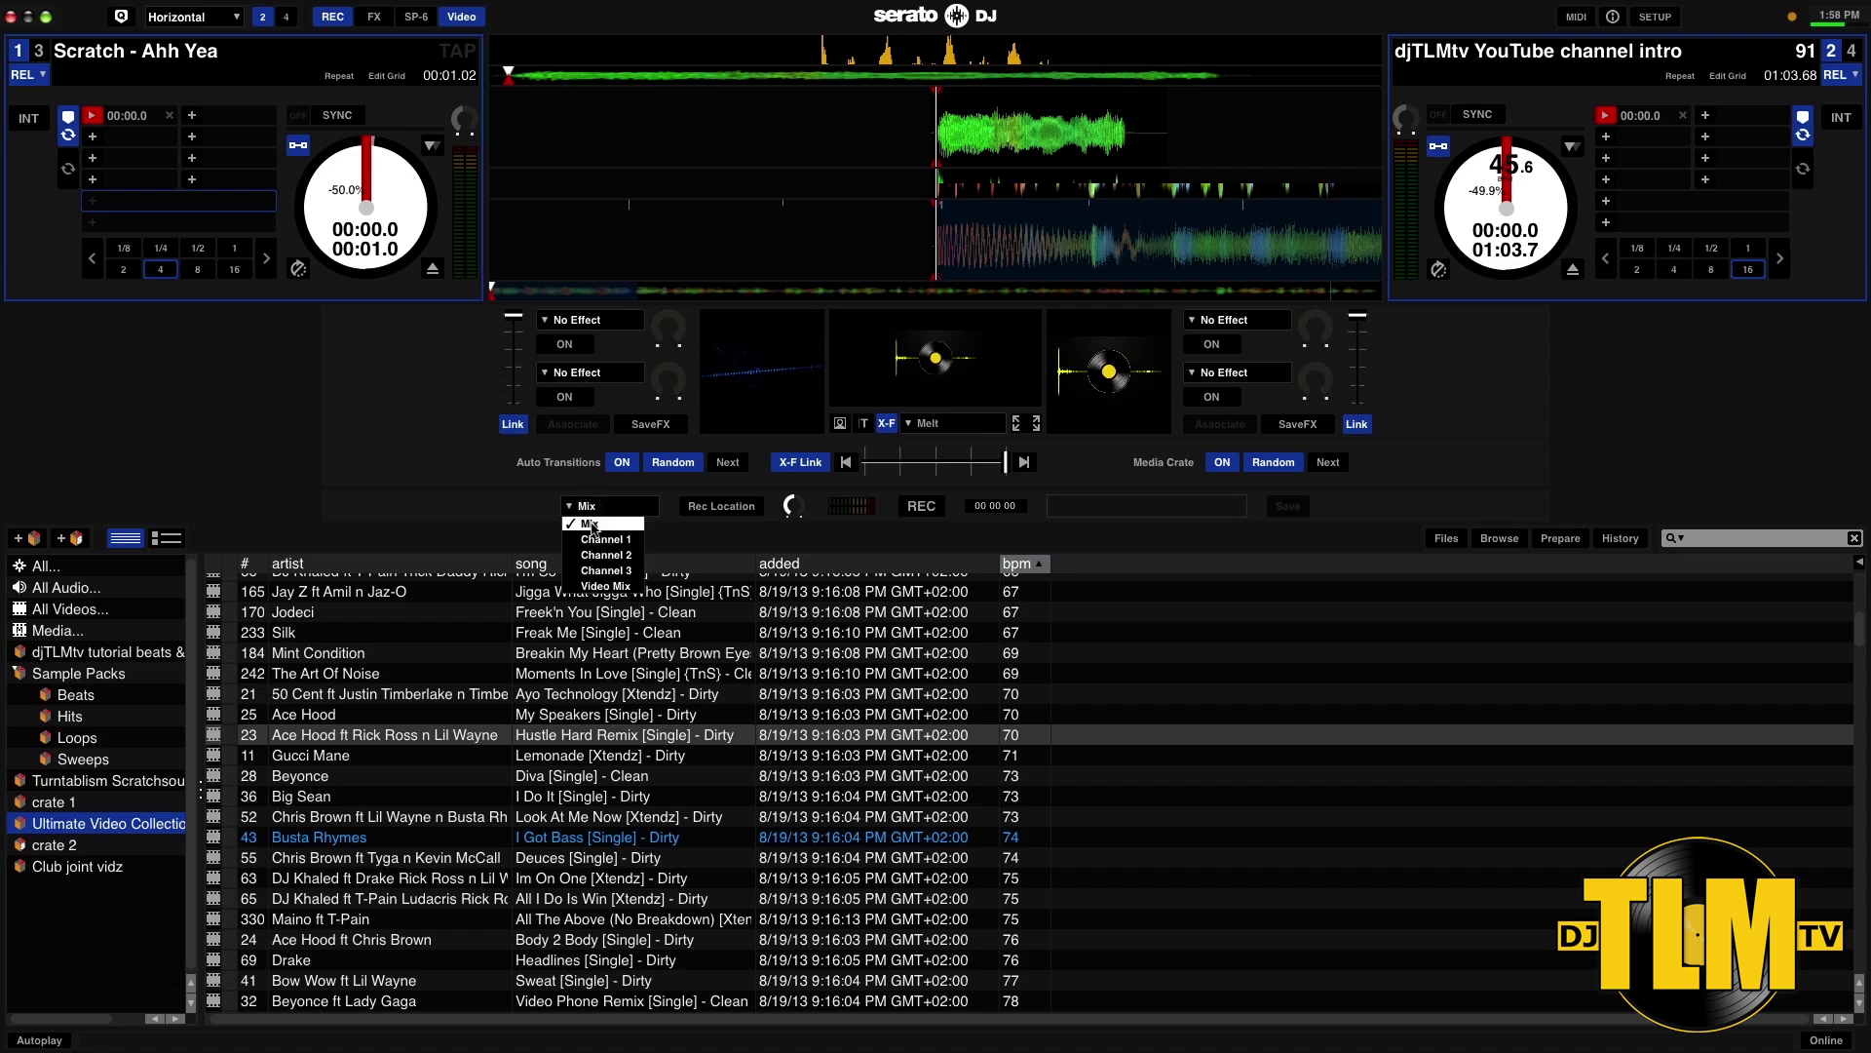
{"action": "left_click", "coordinate": [617, 588]}
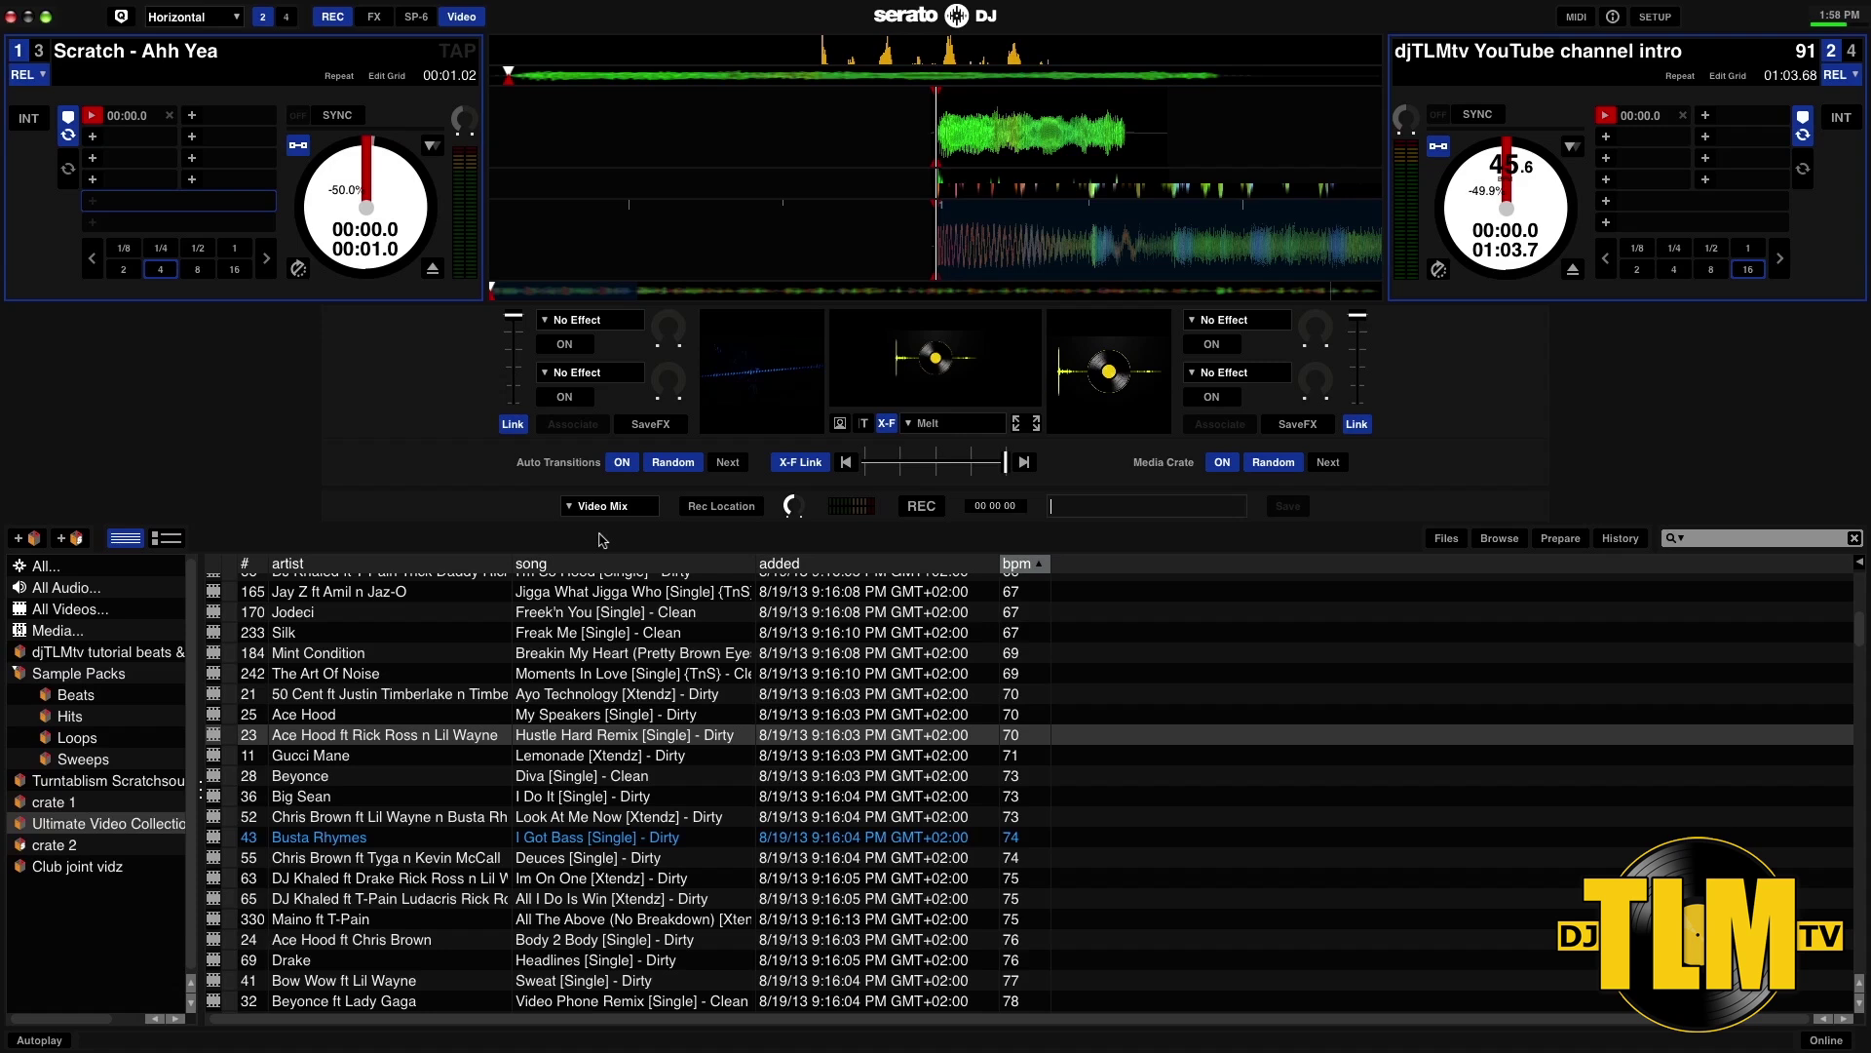
Step: Choose the Serato Video bounces folder as the Rec Location for recordings
{"action": "left_click", "coordinate": [716, 507]}
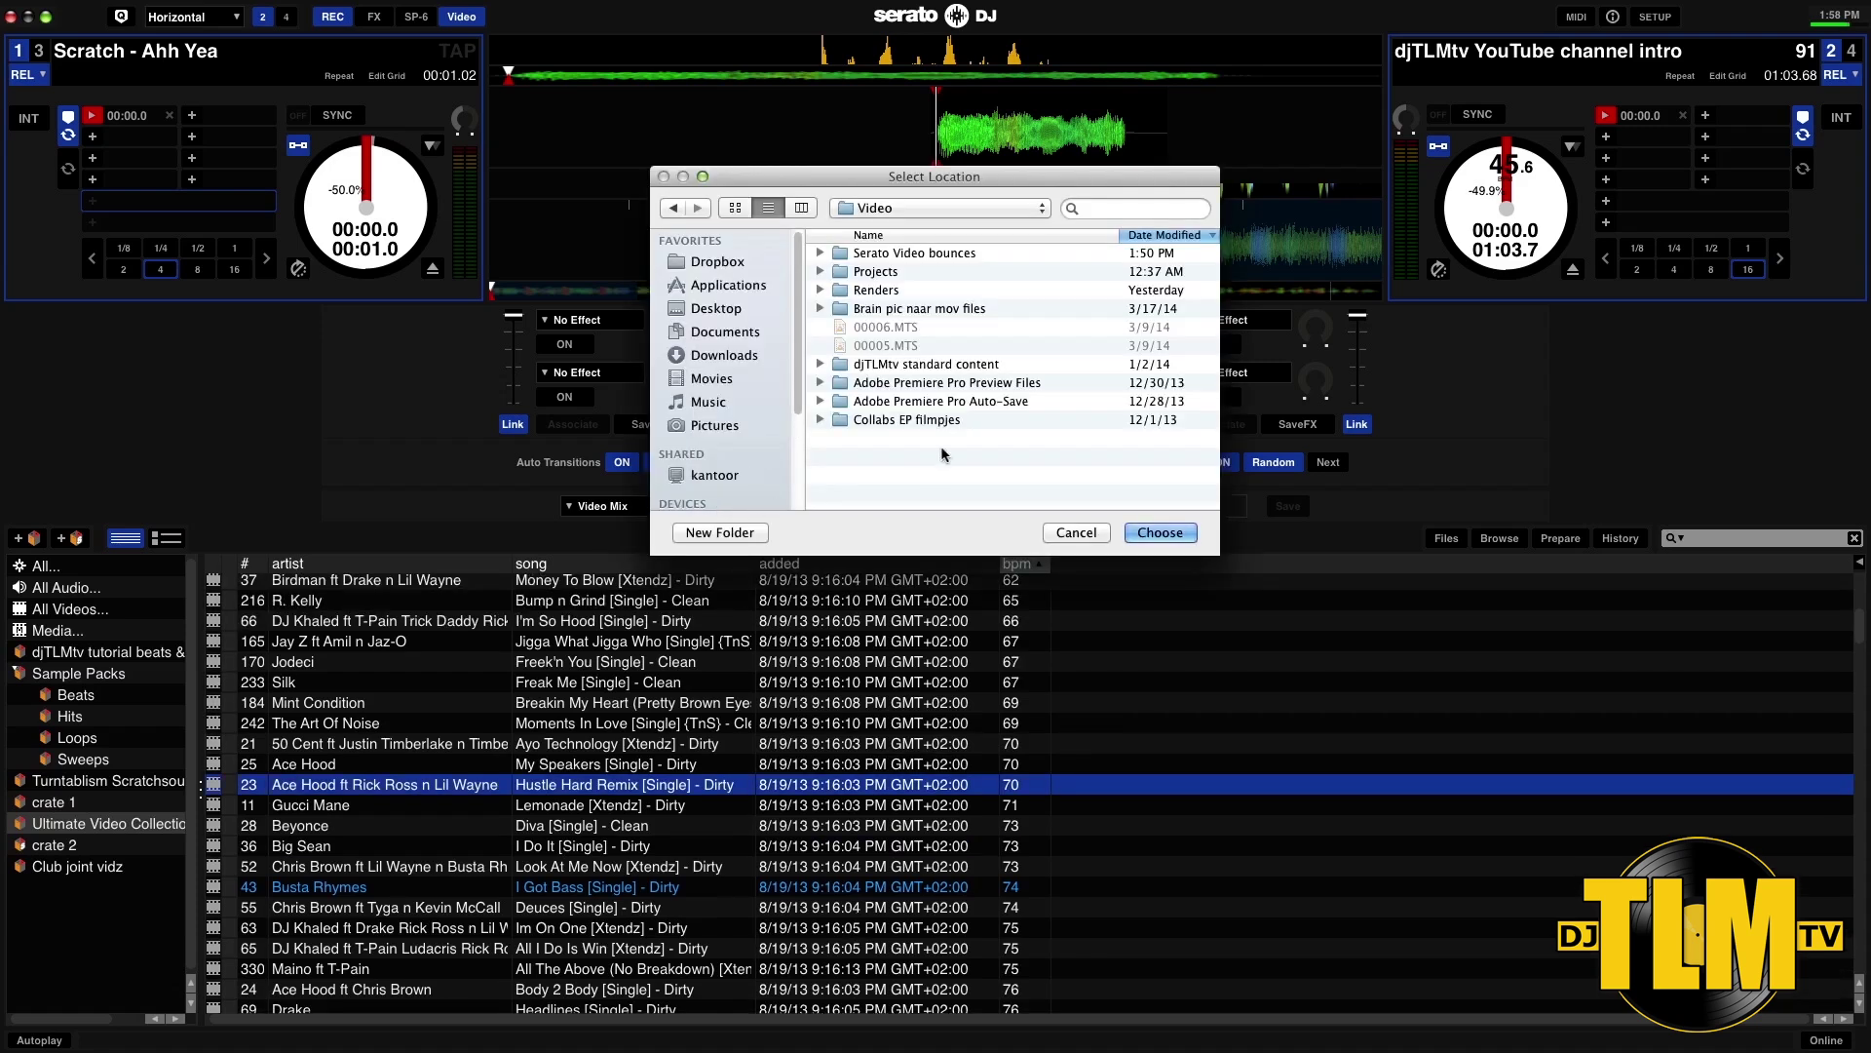
{"action": "left_click", "coordinate": [903, 252]}
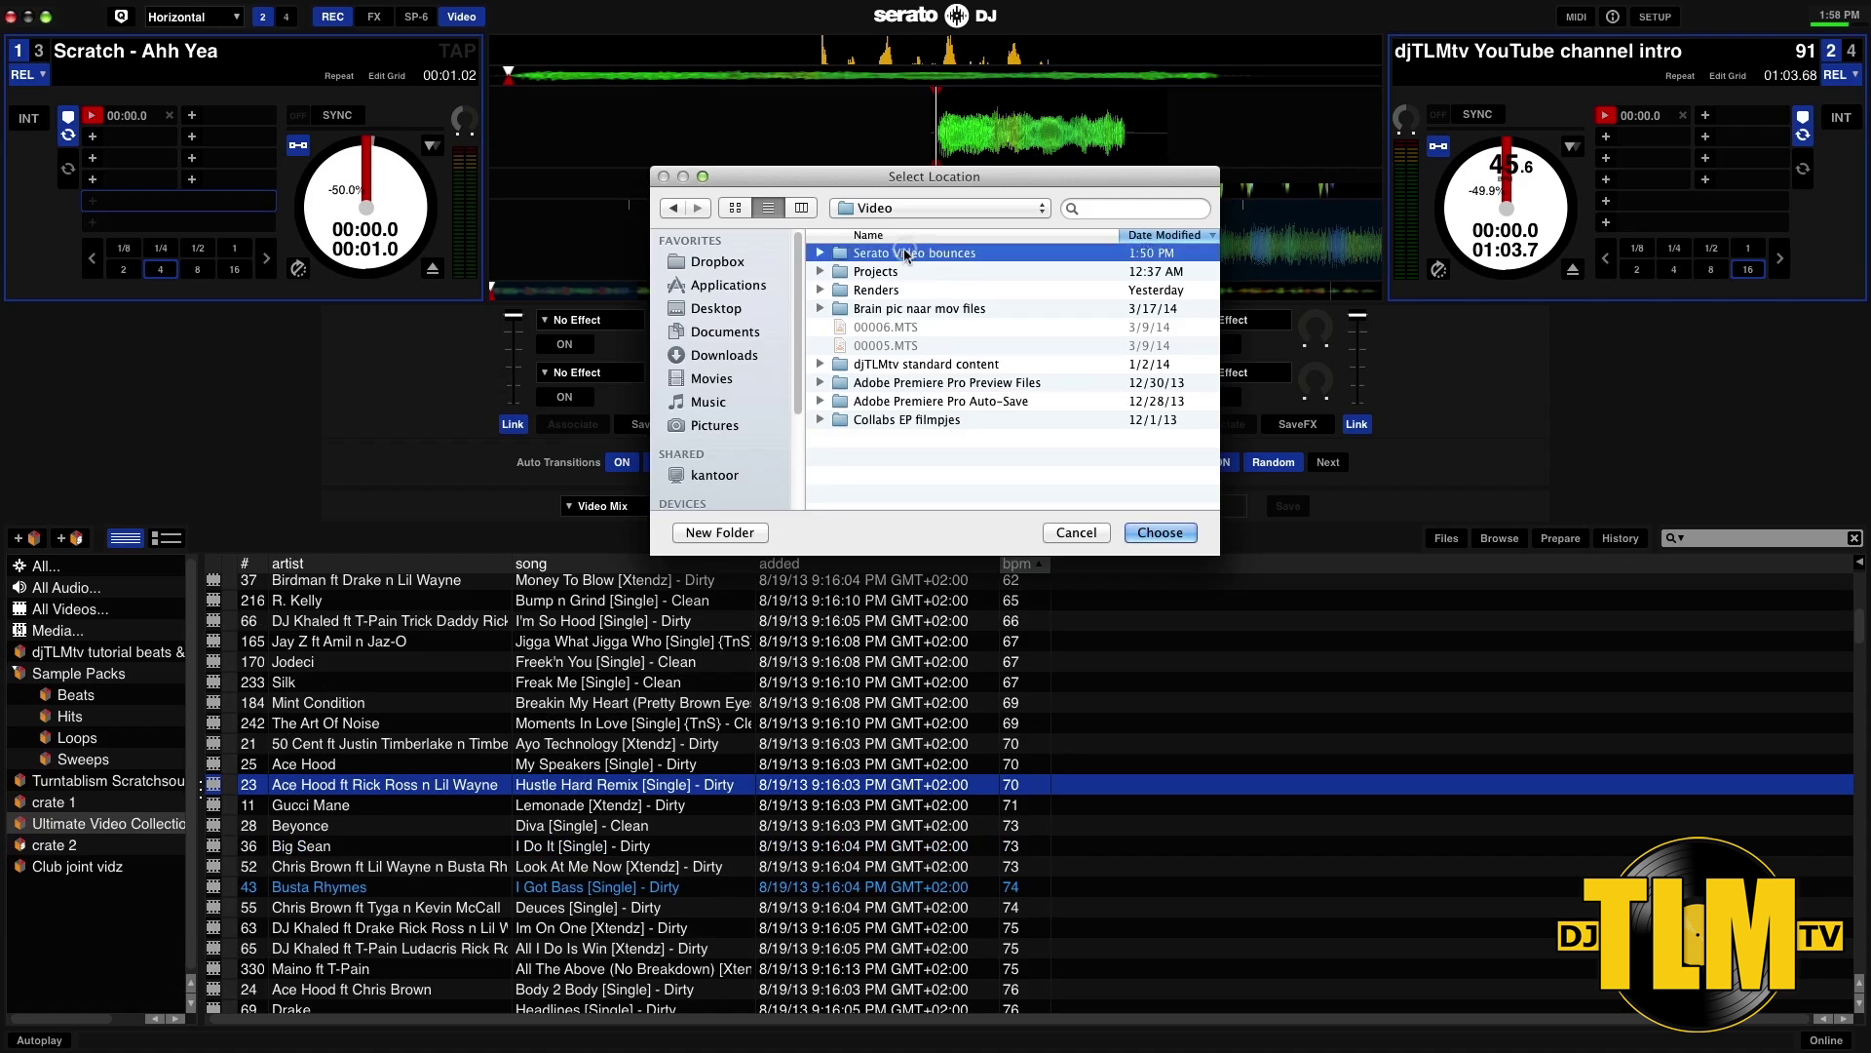
{"action": "left_click", "coordinate": [1152, 530]}
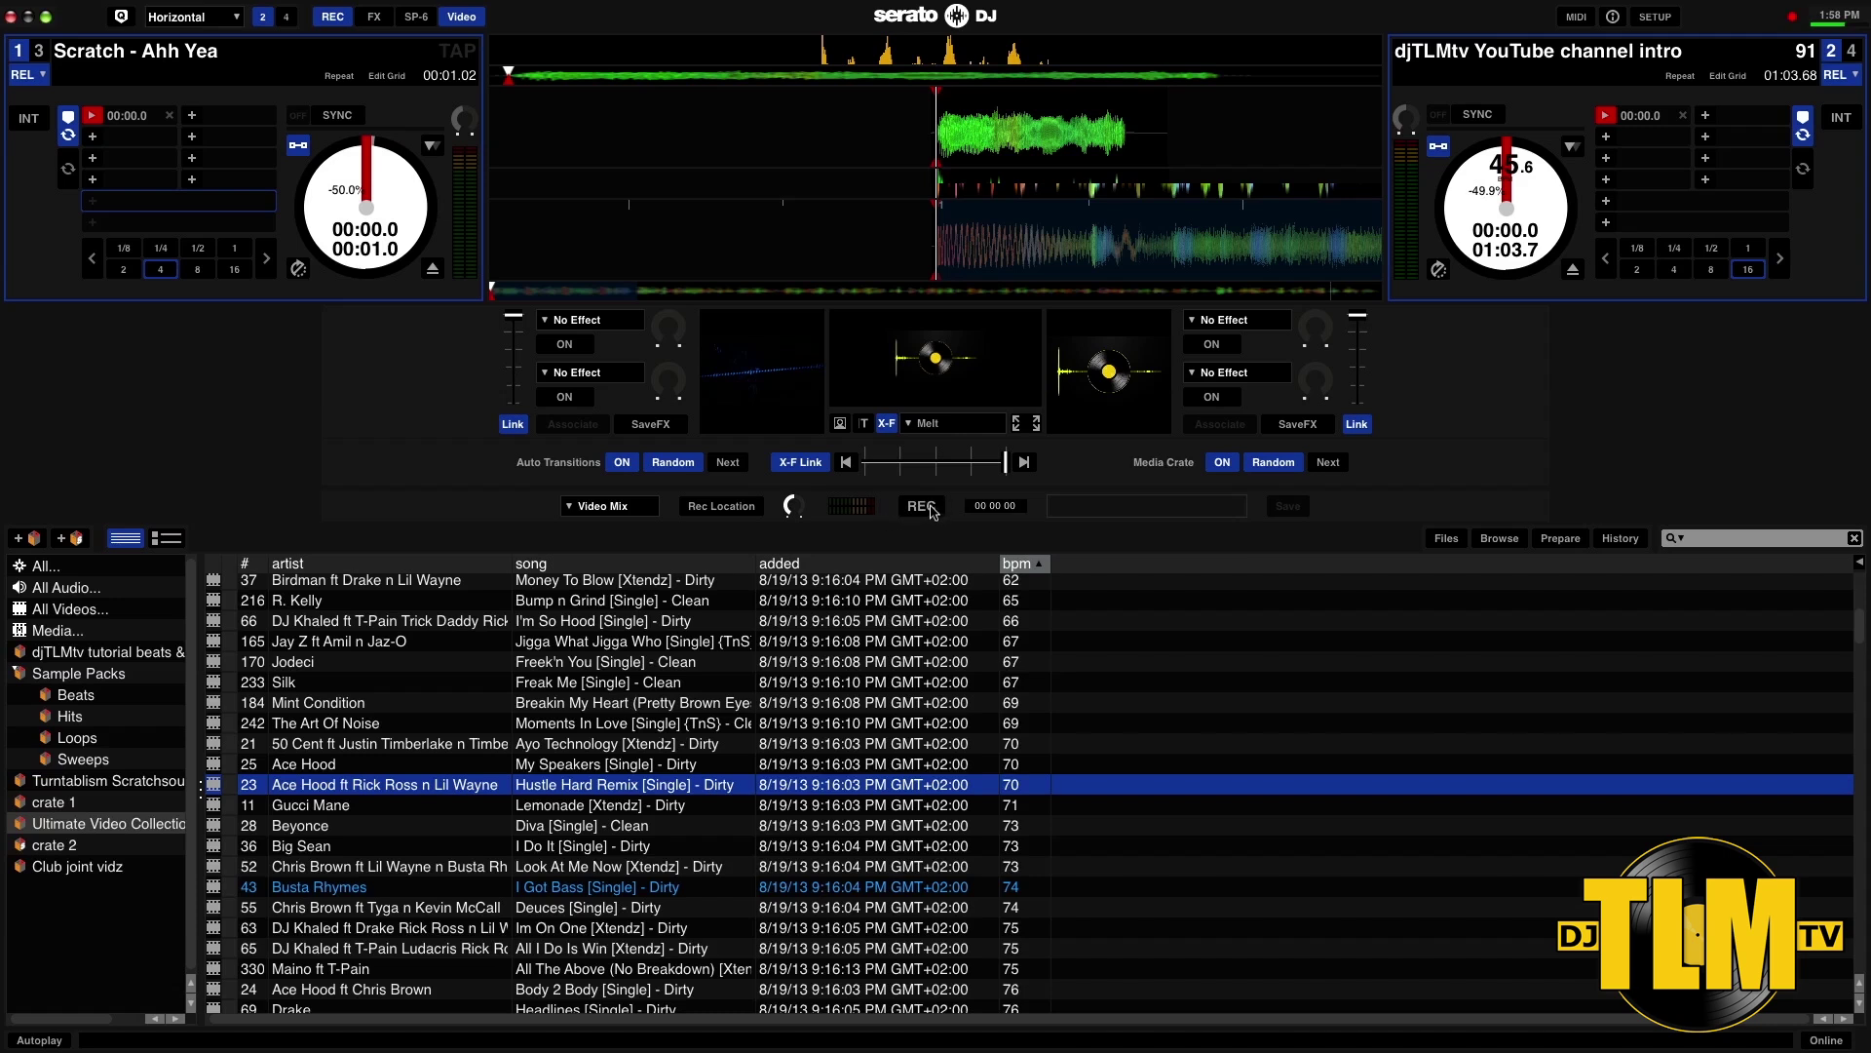
Step: Record a video mix, stop it, save it as 'test vid 1', and leave full screen
{"action": "left_click", "coordinate": [932, 513]}
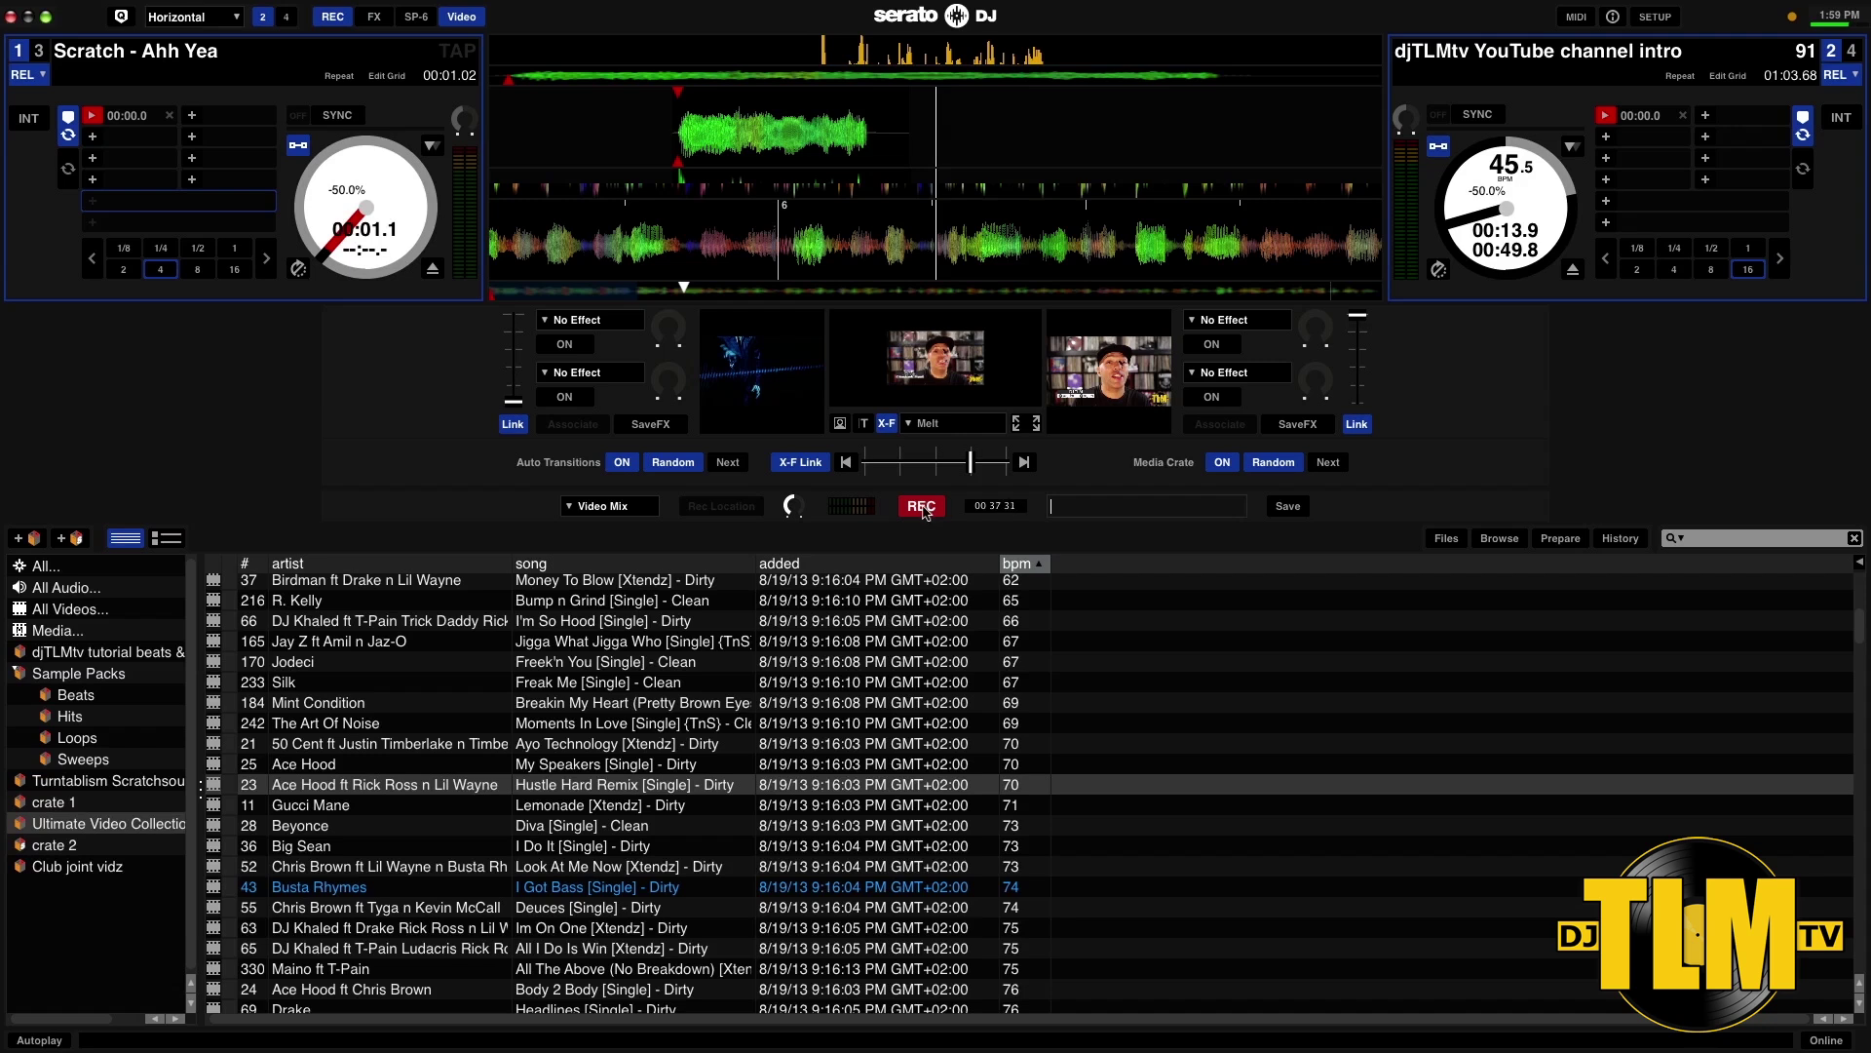
{"action": "left_click", "coordinate": [922, 508]}
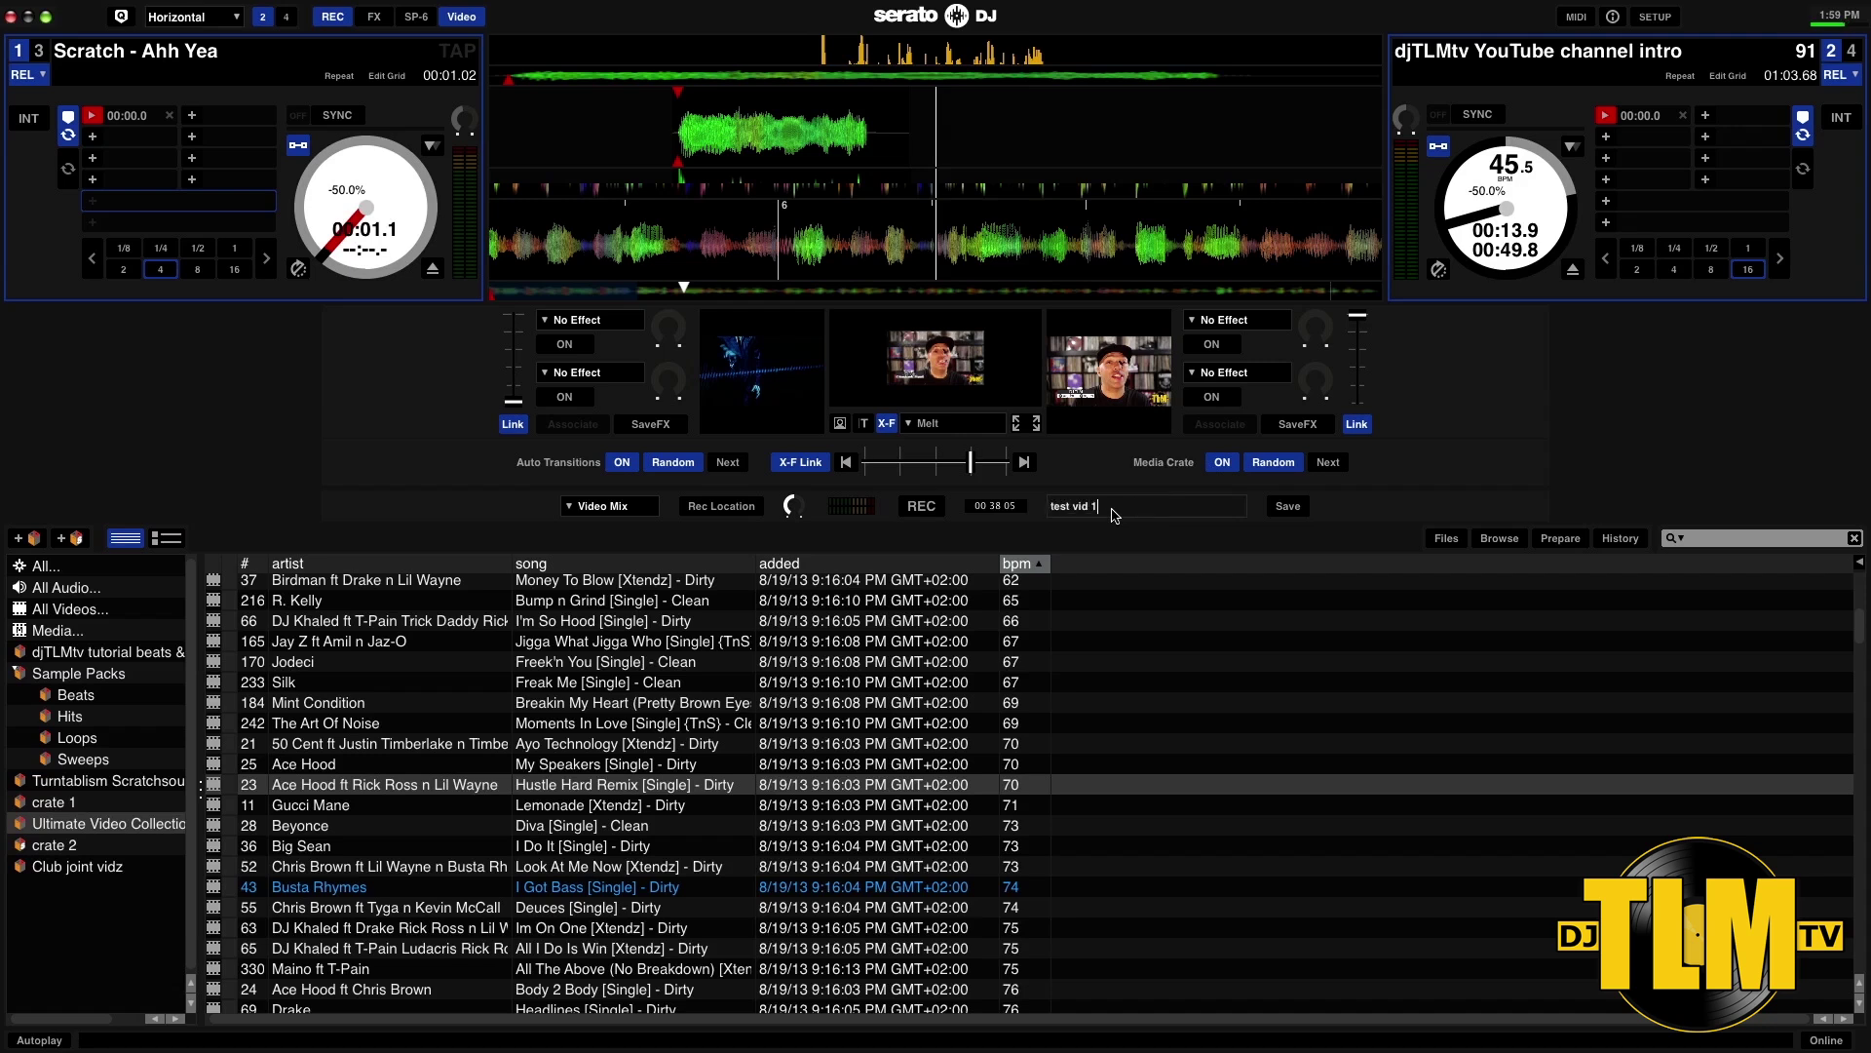
{"action": "left_click", "coordinate": [1286, 507]}
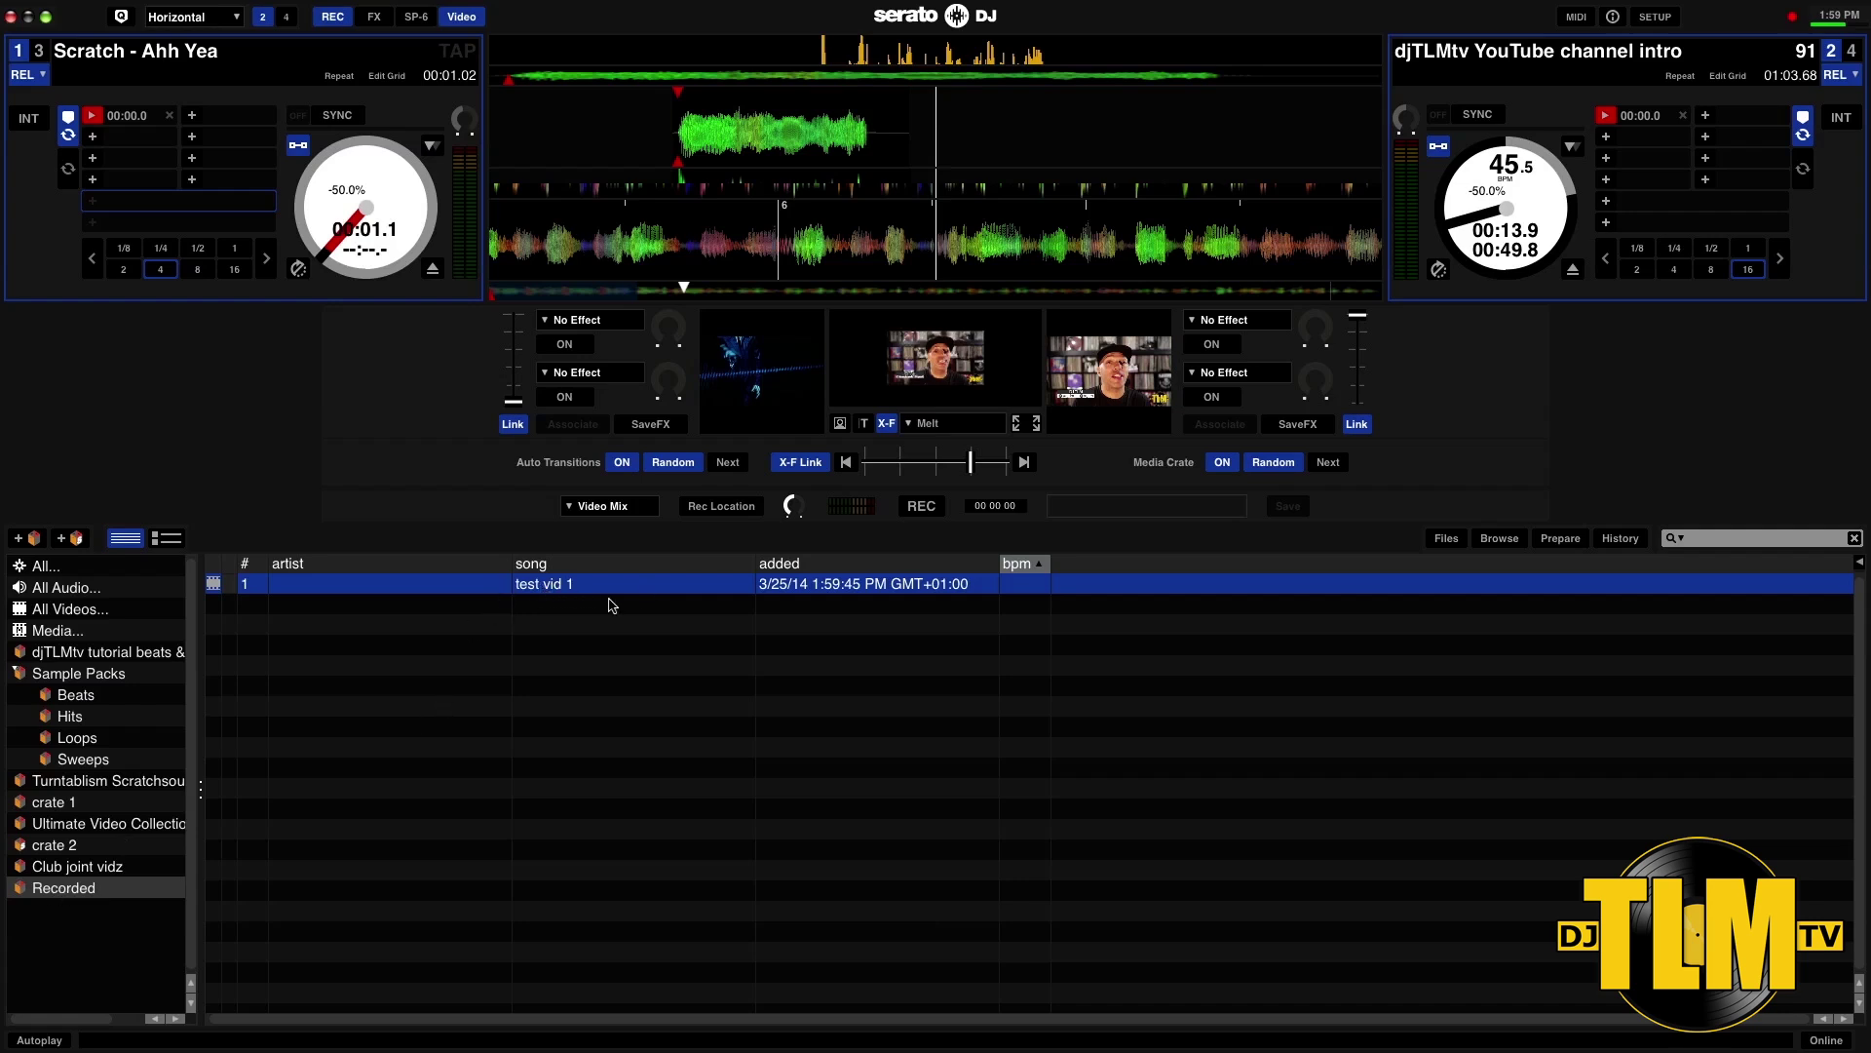
{"action": "left_click", "coordinate": [46, 18]}
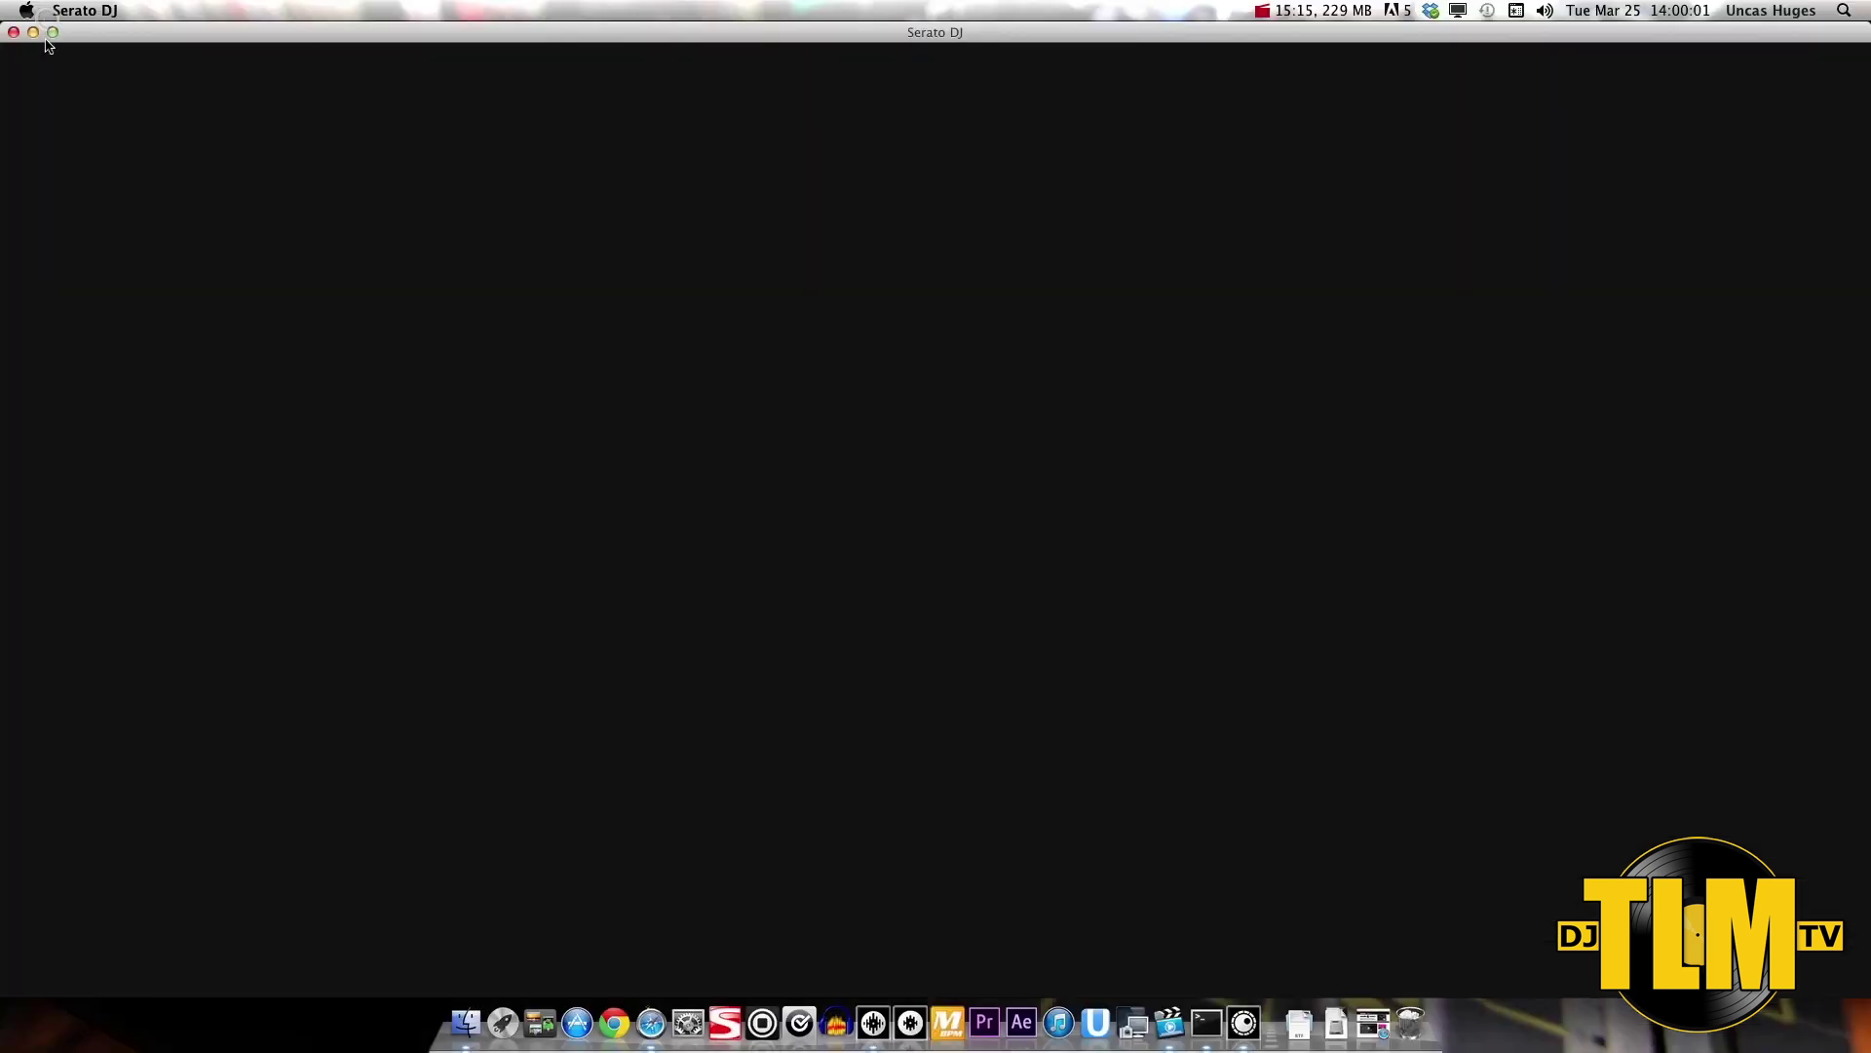
Step: Minimise Serato and browse Audio & Video > Video > Serato Video bounces to select test vid 1.avi
{"action": "left_click", "coordinate": [34, 32]}
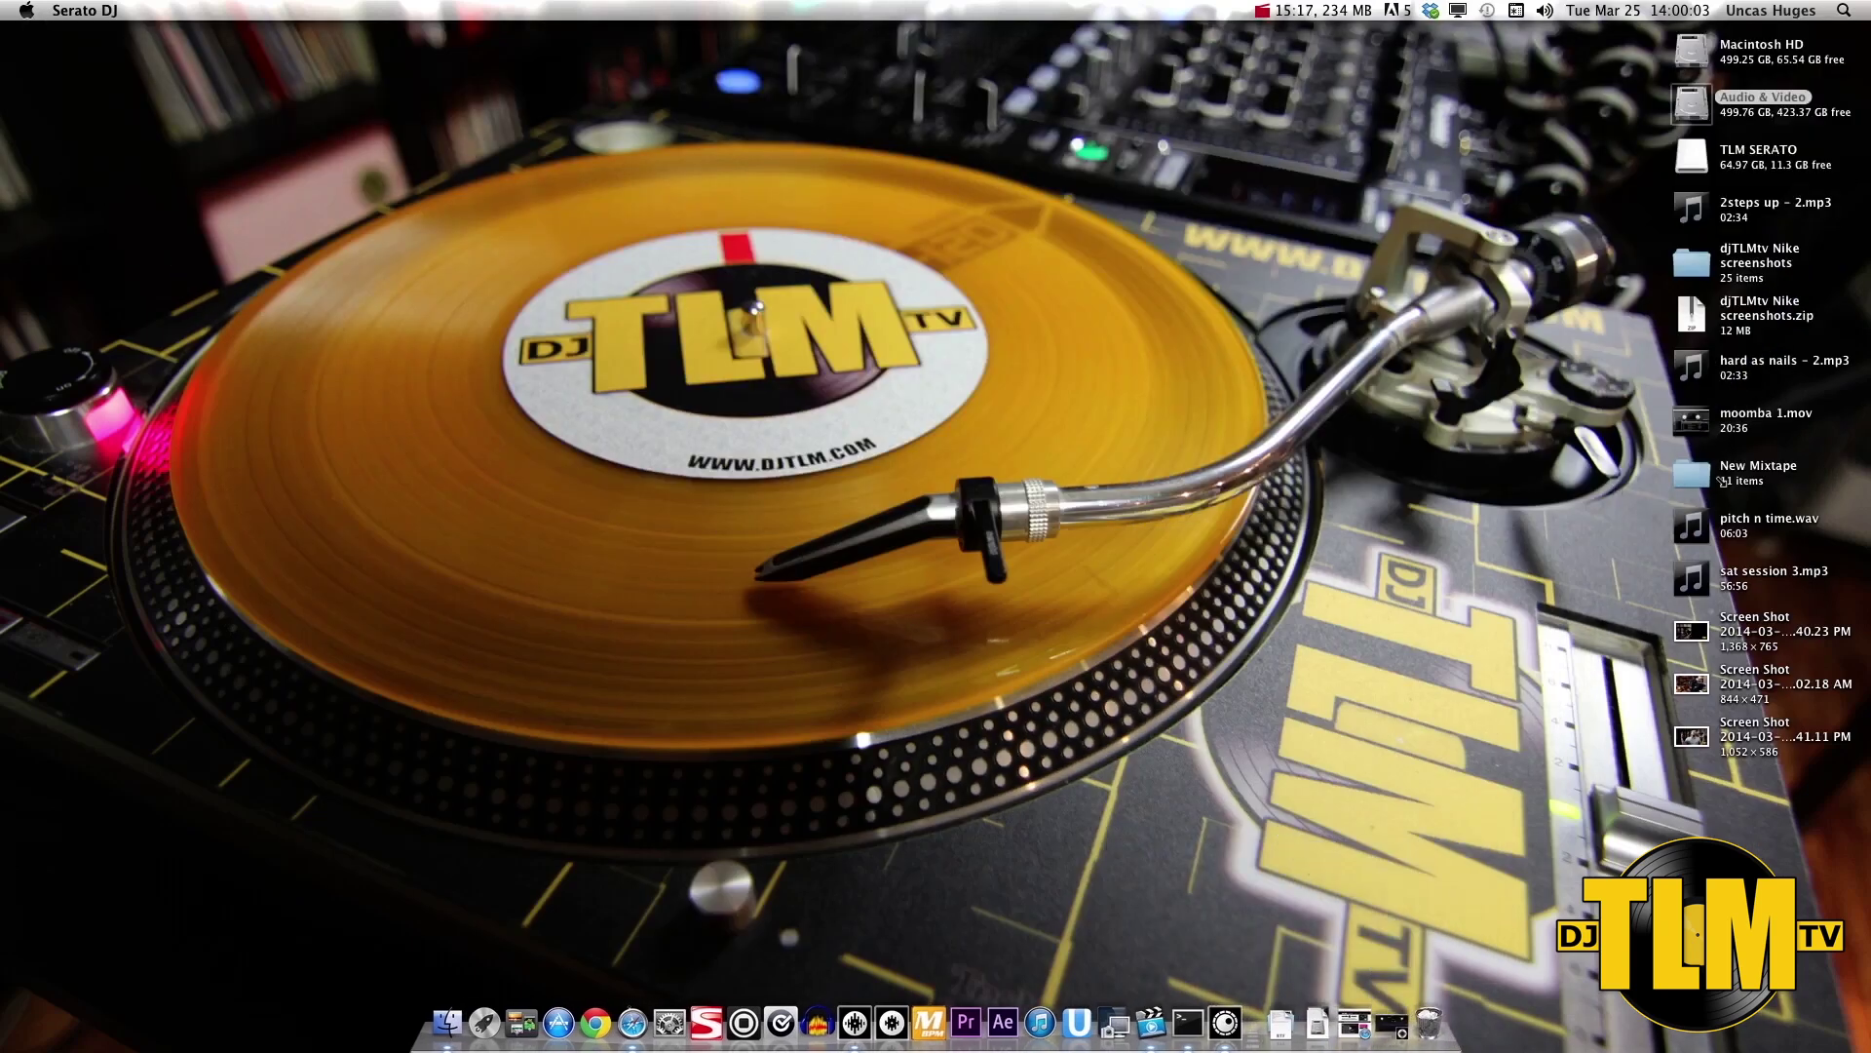
{"action": "double_click", "coordinate": [1691, 105]}
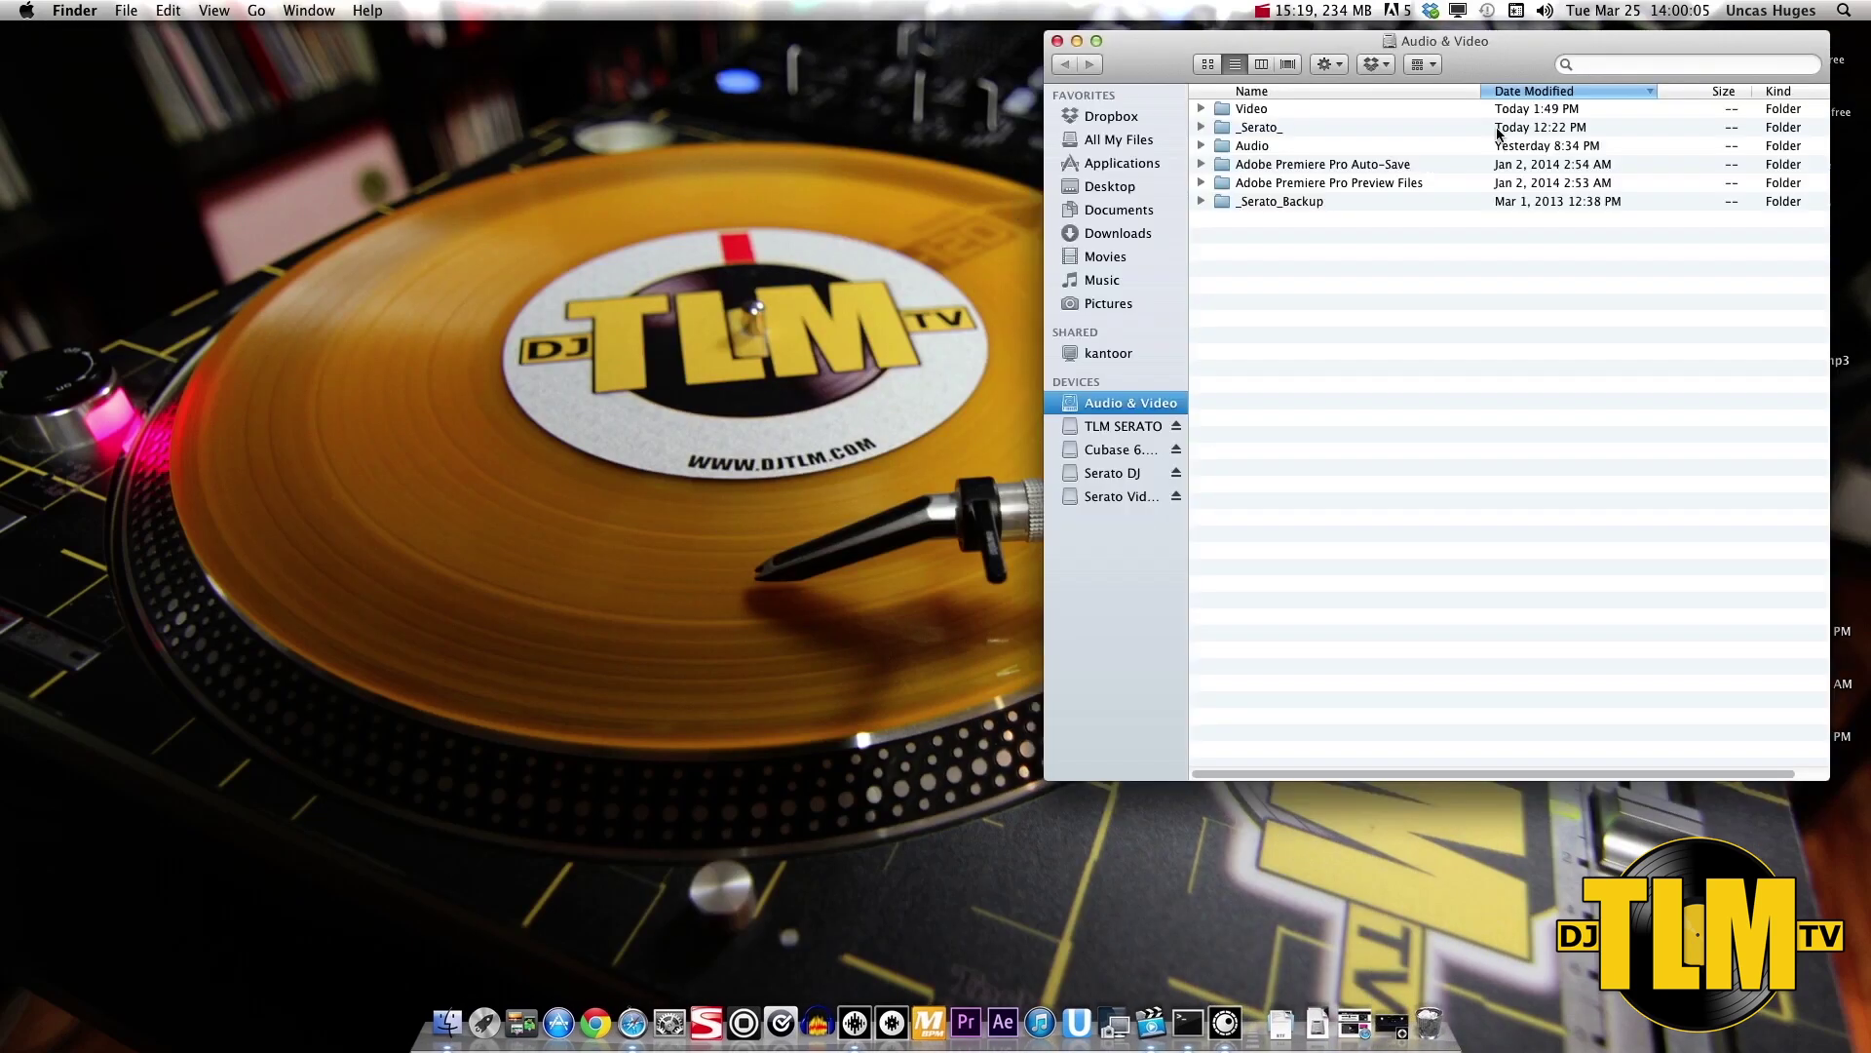
{"action": "left_click", "coordinate": [1233, 109]}
{"action": "double_click", "coordinate": [1233, 109]}
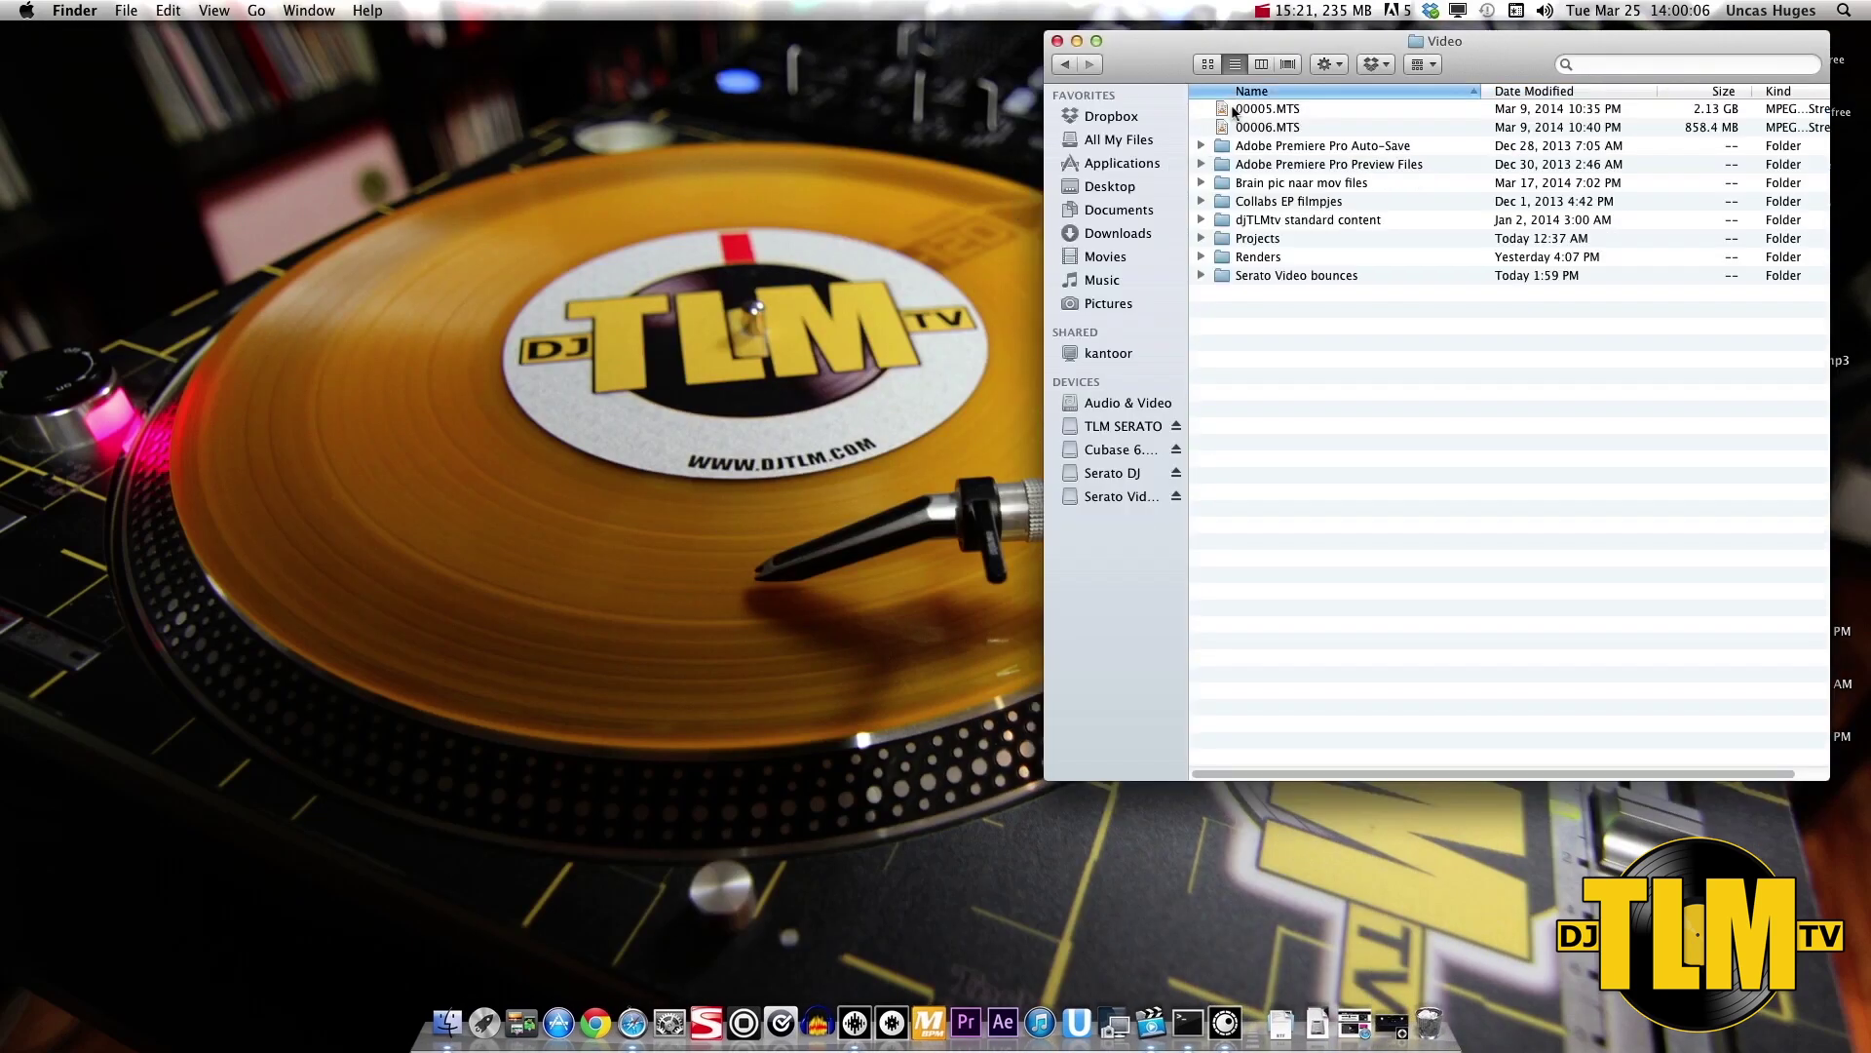
{"action": "double_click", "coordinate": [1249, 277]}
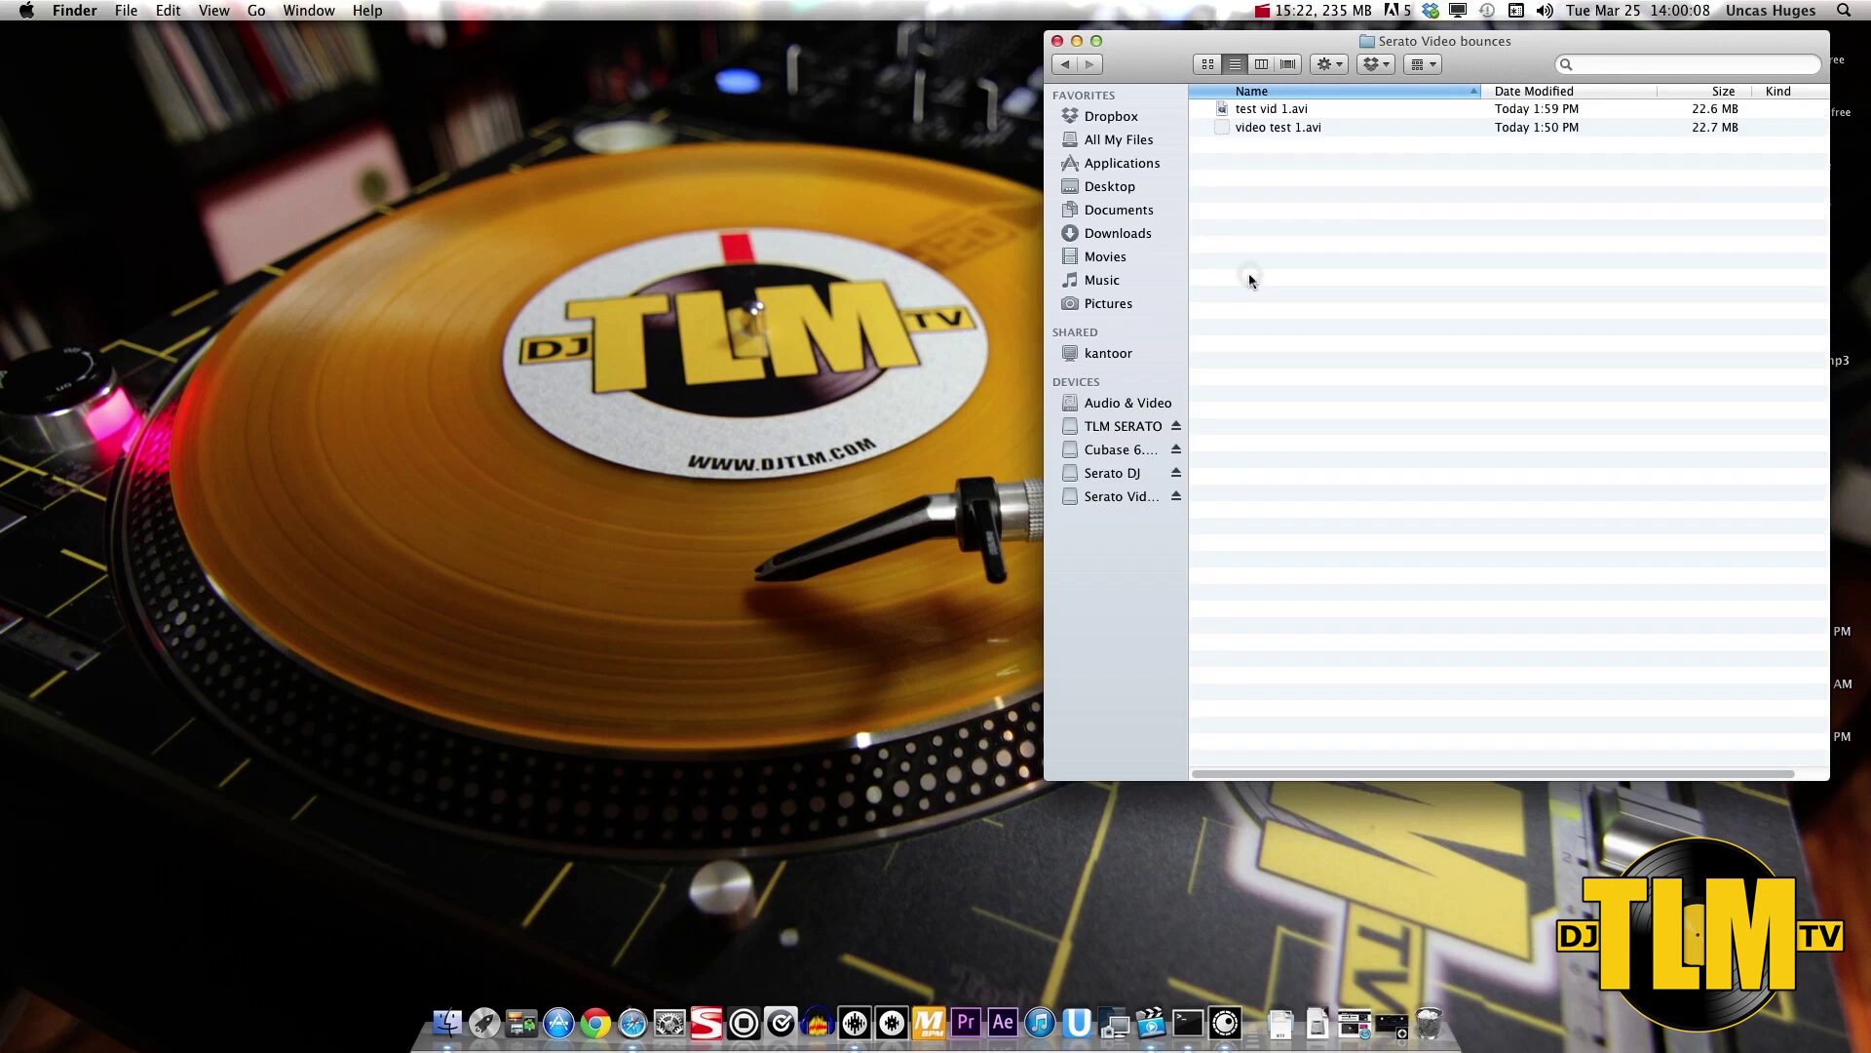
{"action": "left_click", "coordinate": [1269, 110]}
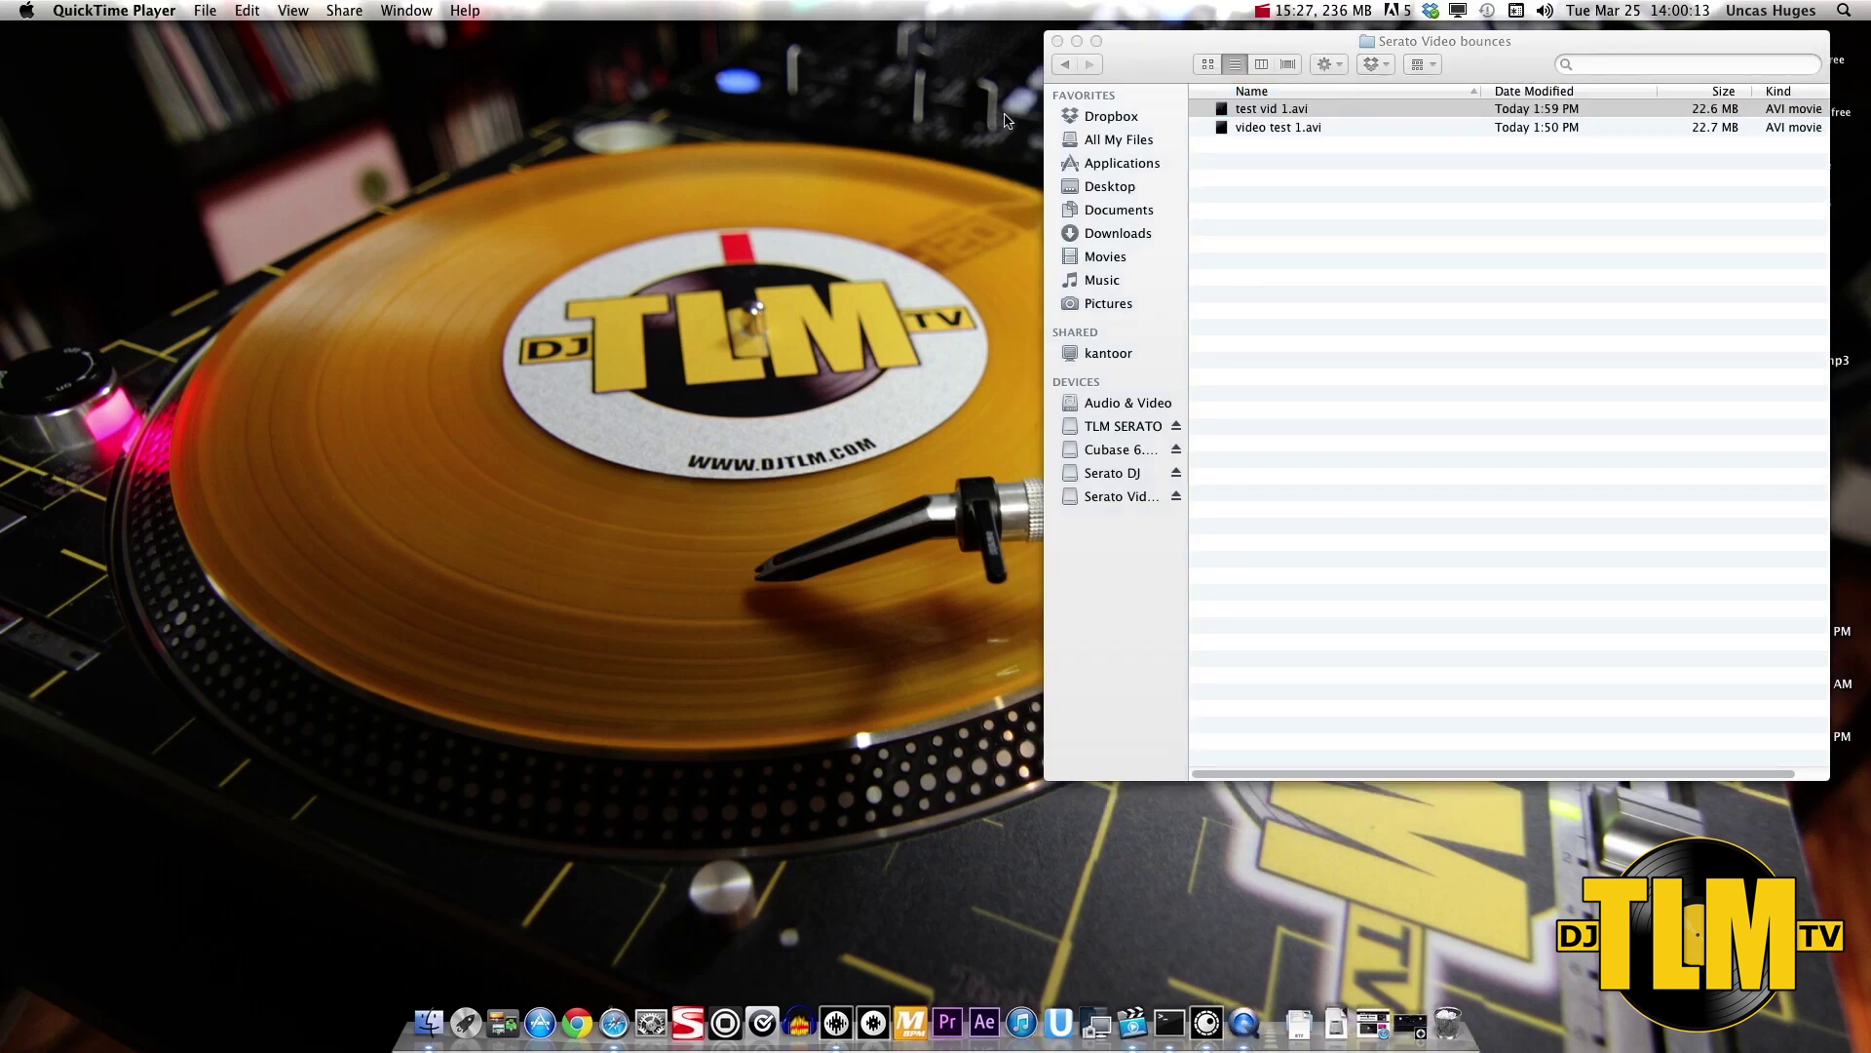
Step: Centre the QuickTime window, play test vid 1.avi in full screen, then return to windowed view
{"action": "left_click", "coordinate": [1077, 41]}
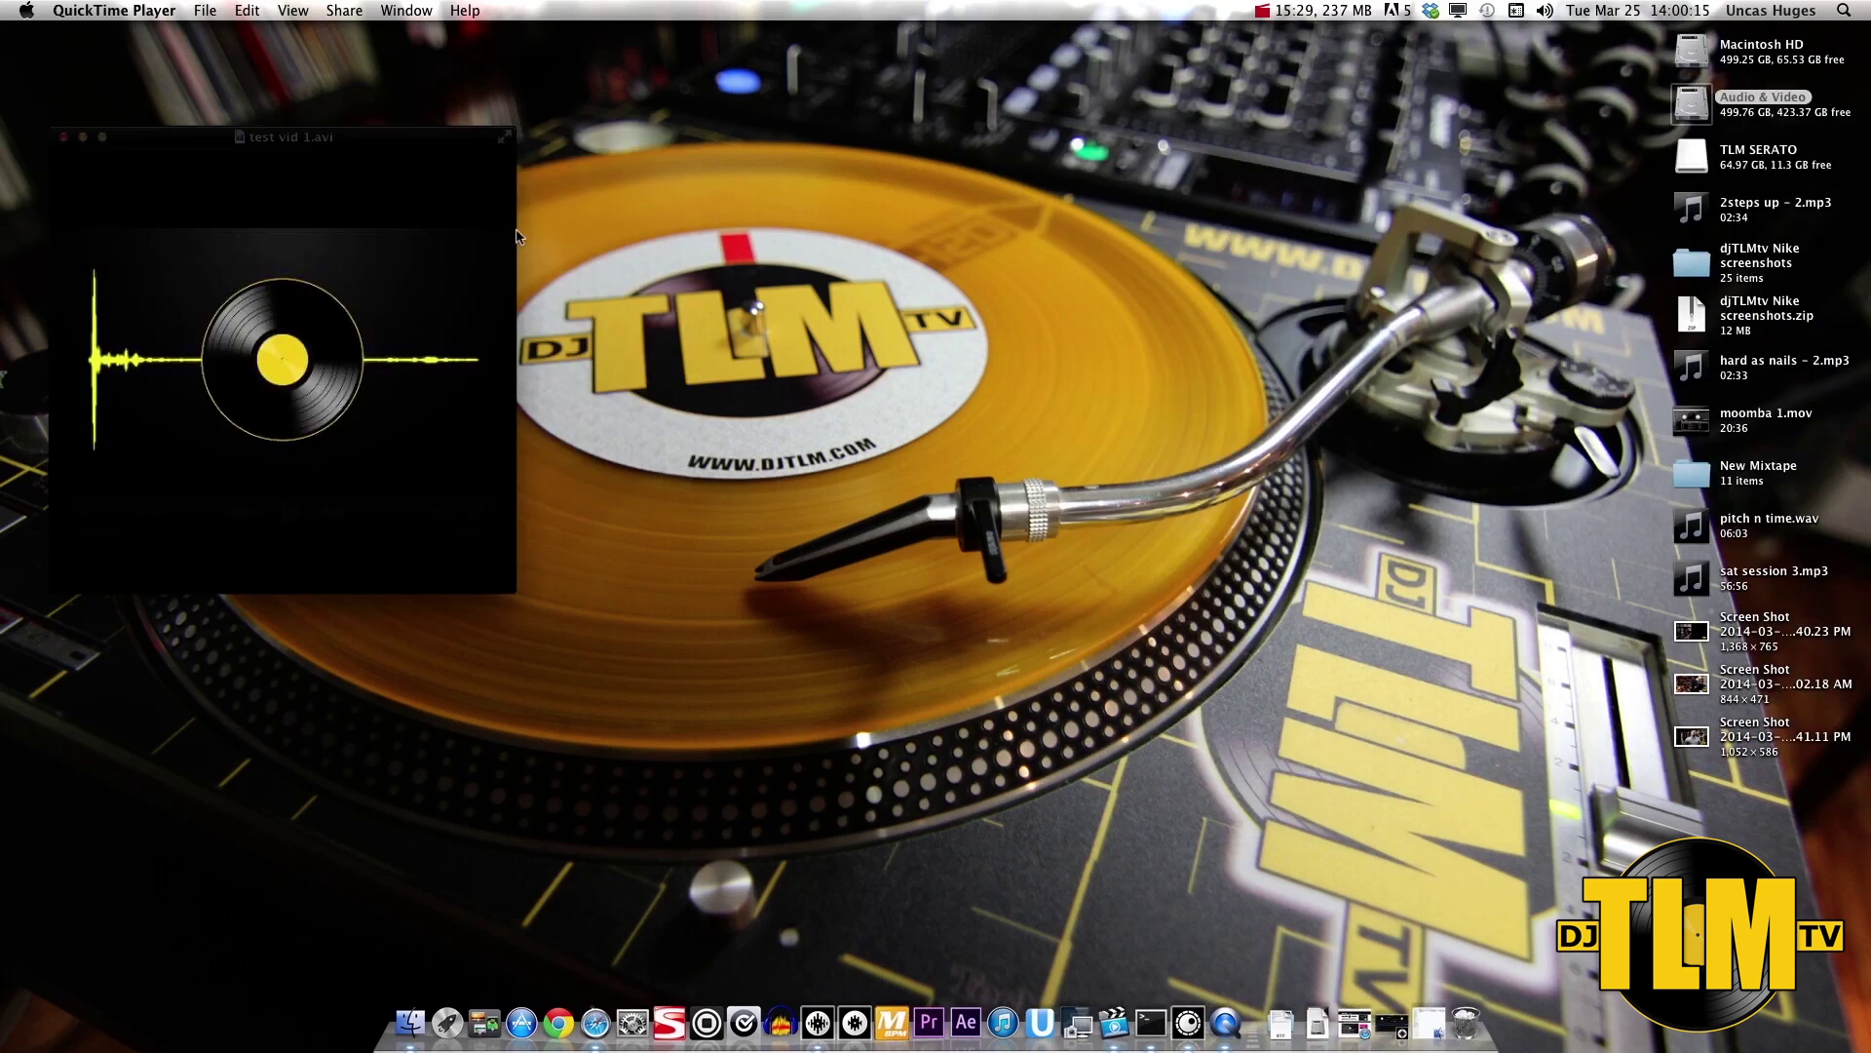
{"action": "left_click_drag", "start_coordinate": [380, 139], "coordinate": [990, 117]}
{"action": "left_click", "coordinate": [901, 489]}
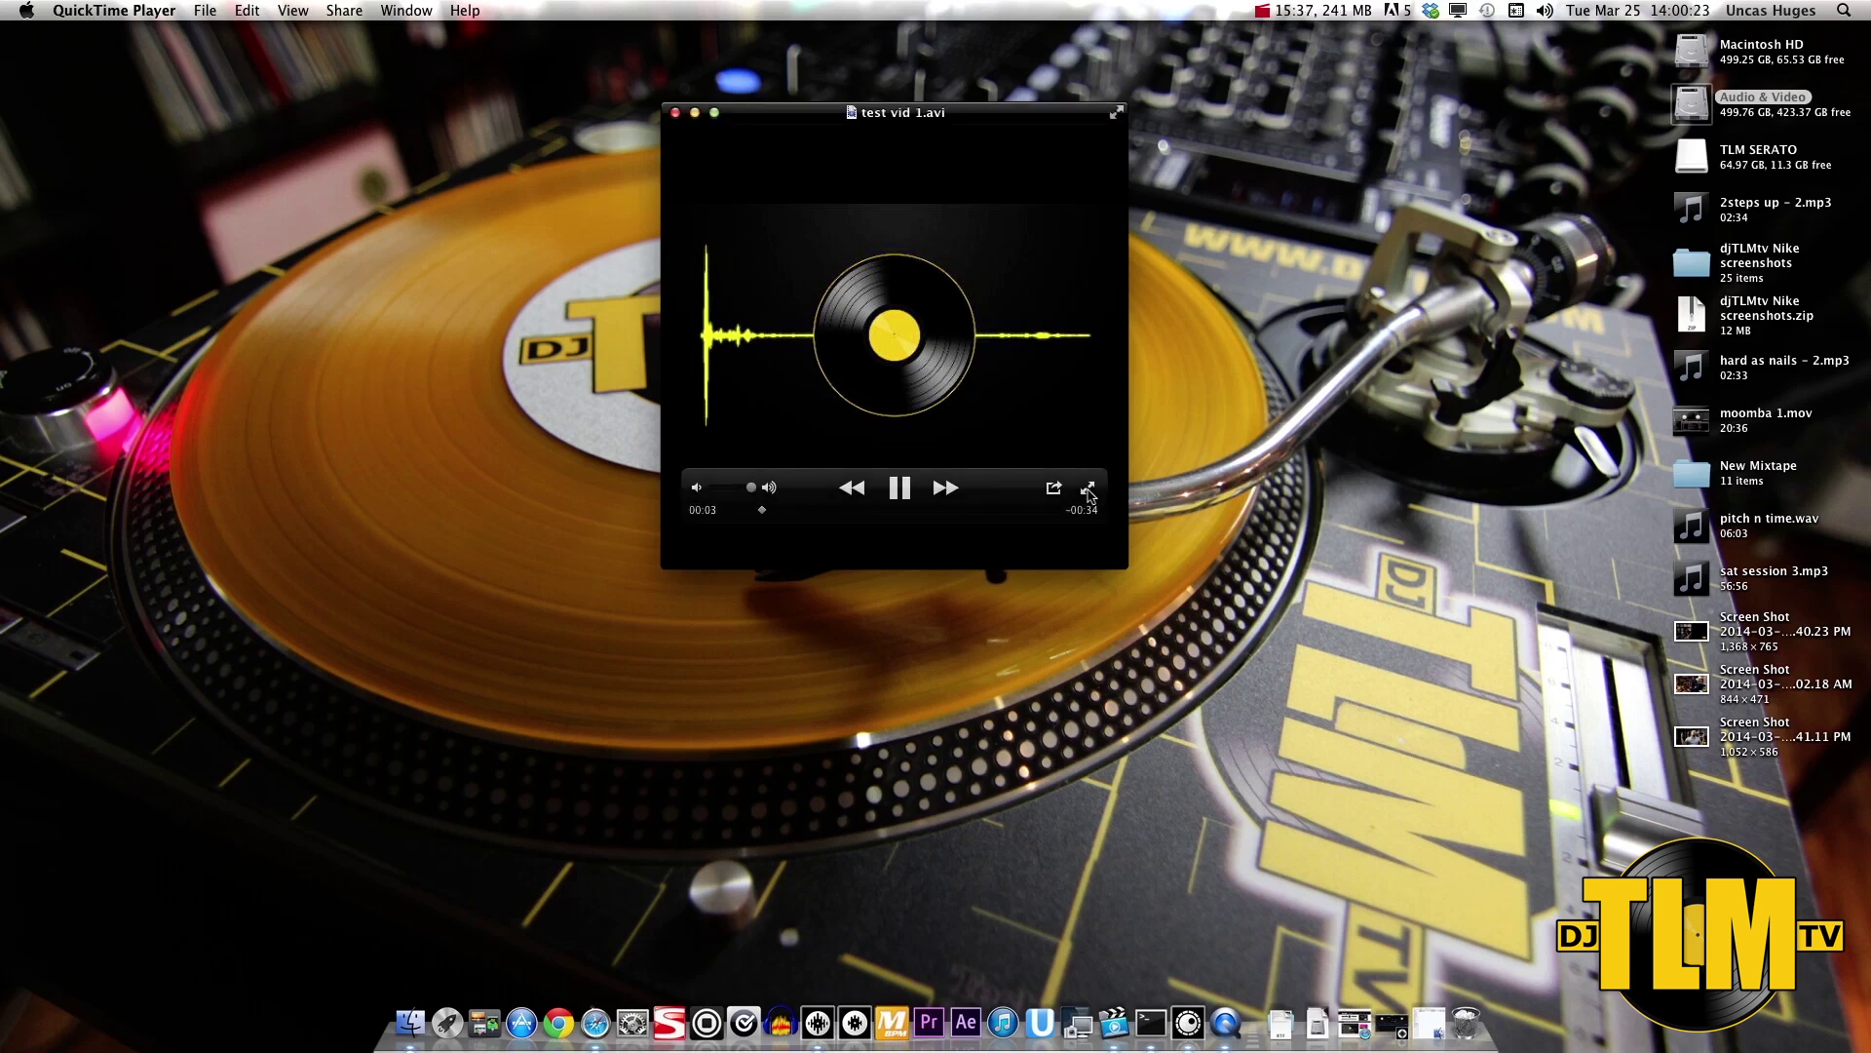
{"action": "left_click", "coordinate": [1089, 488]}
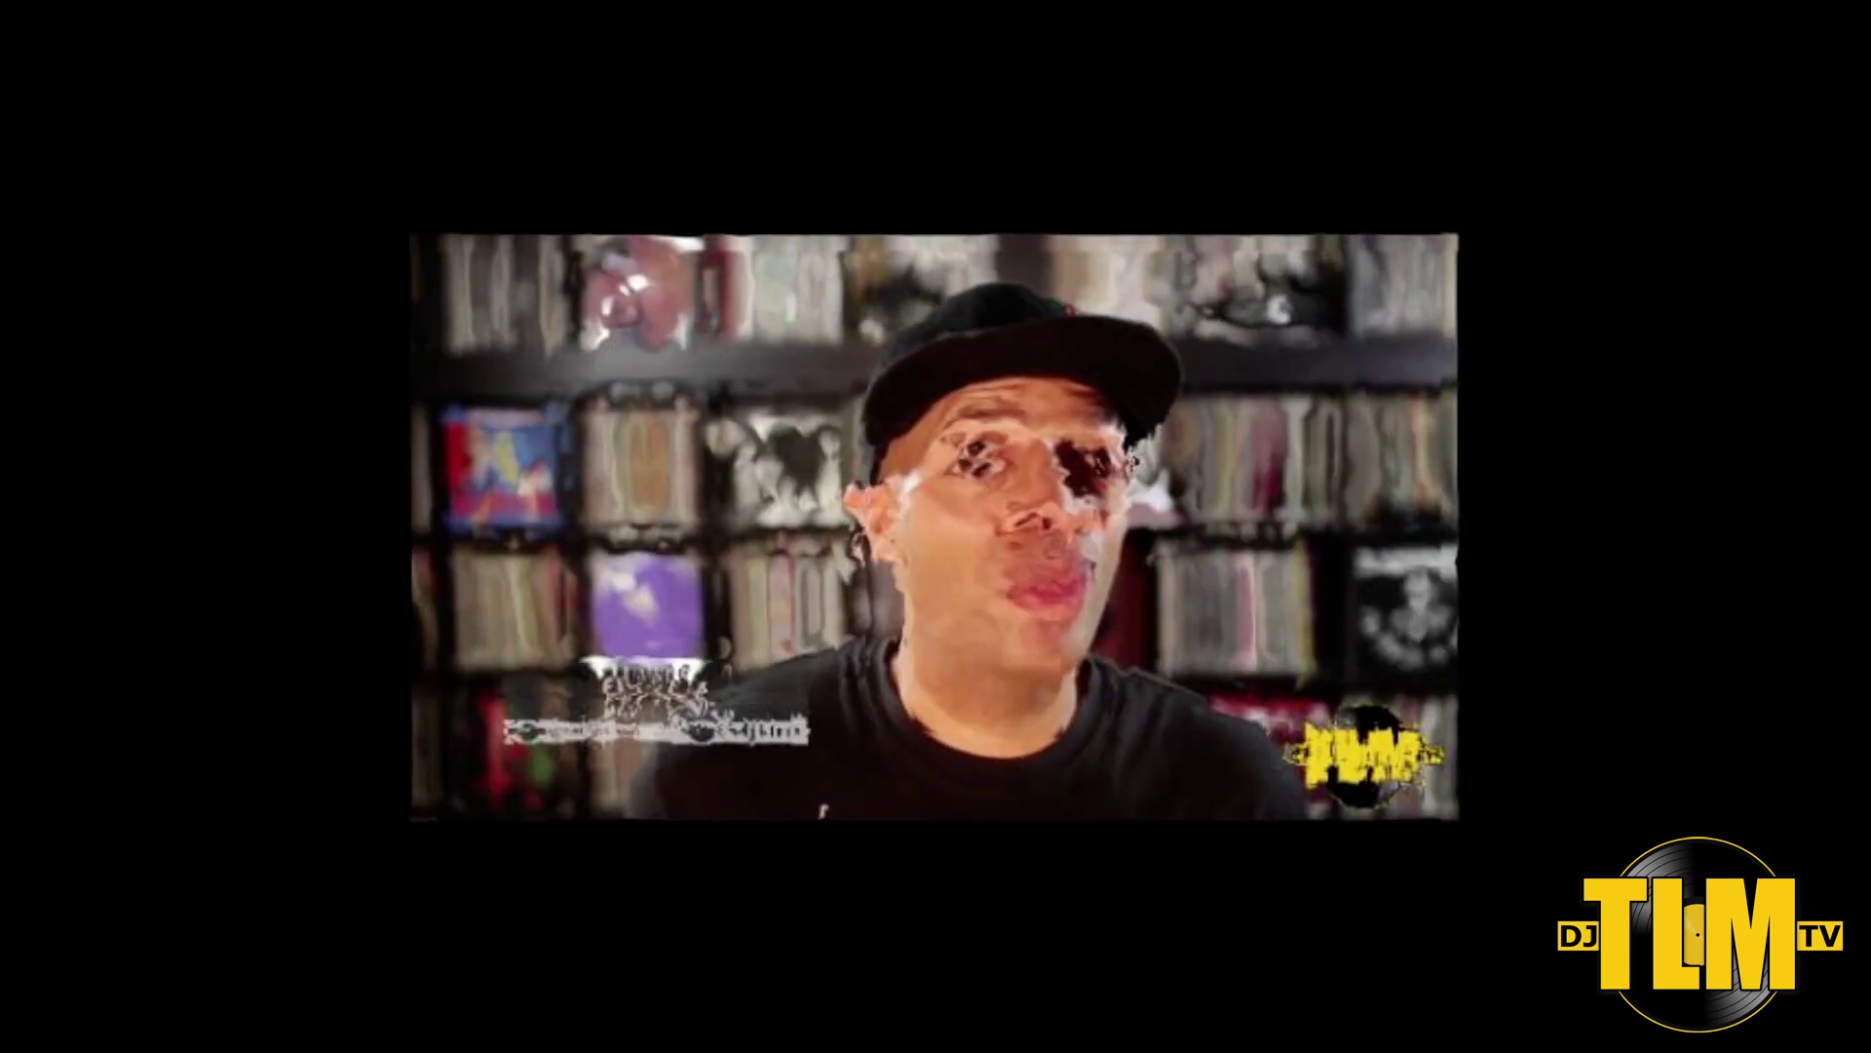
{"action": "mouse_move", "coordinate": [941, 913]}
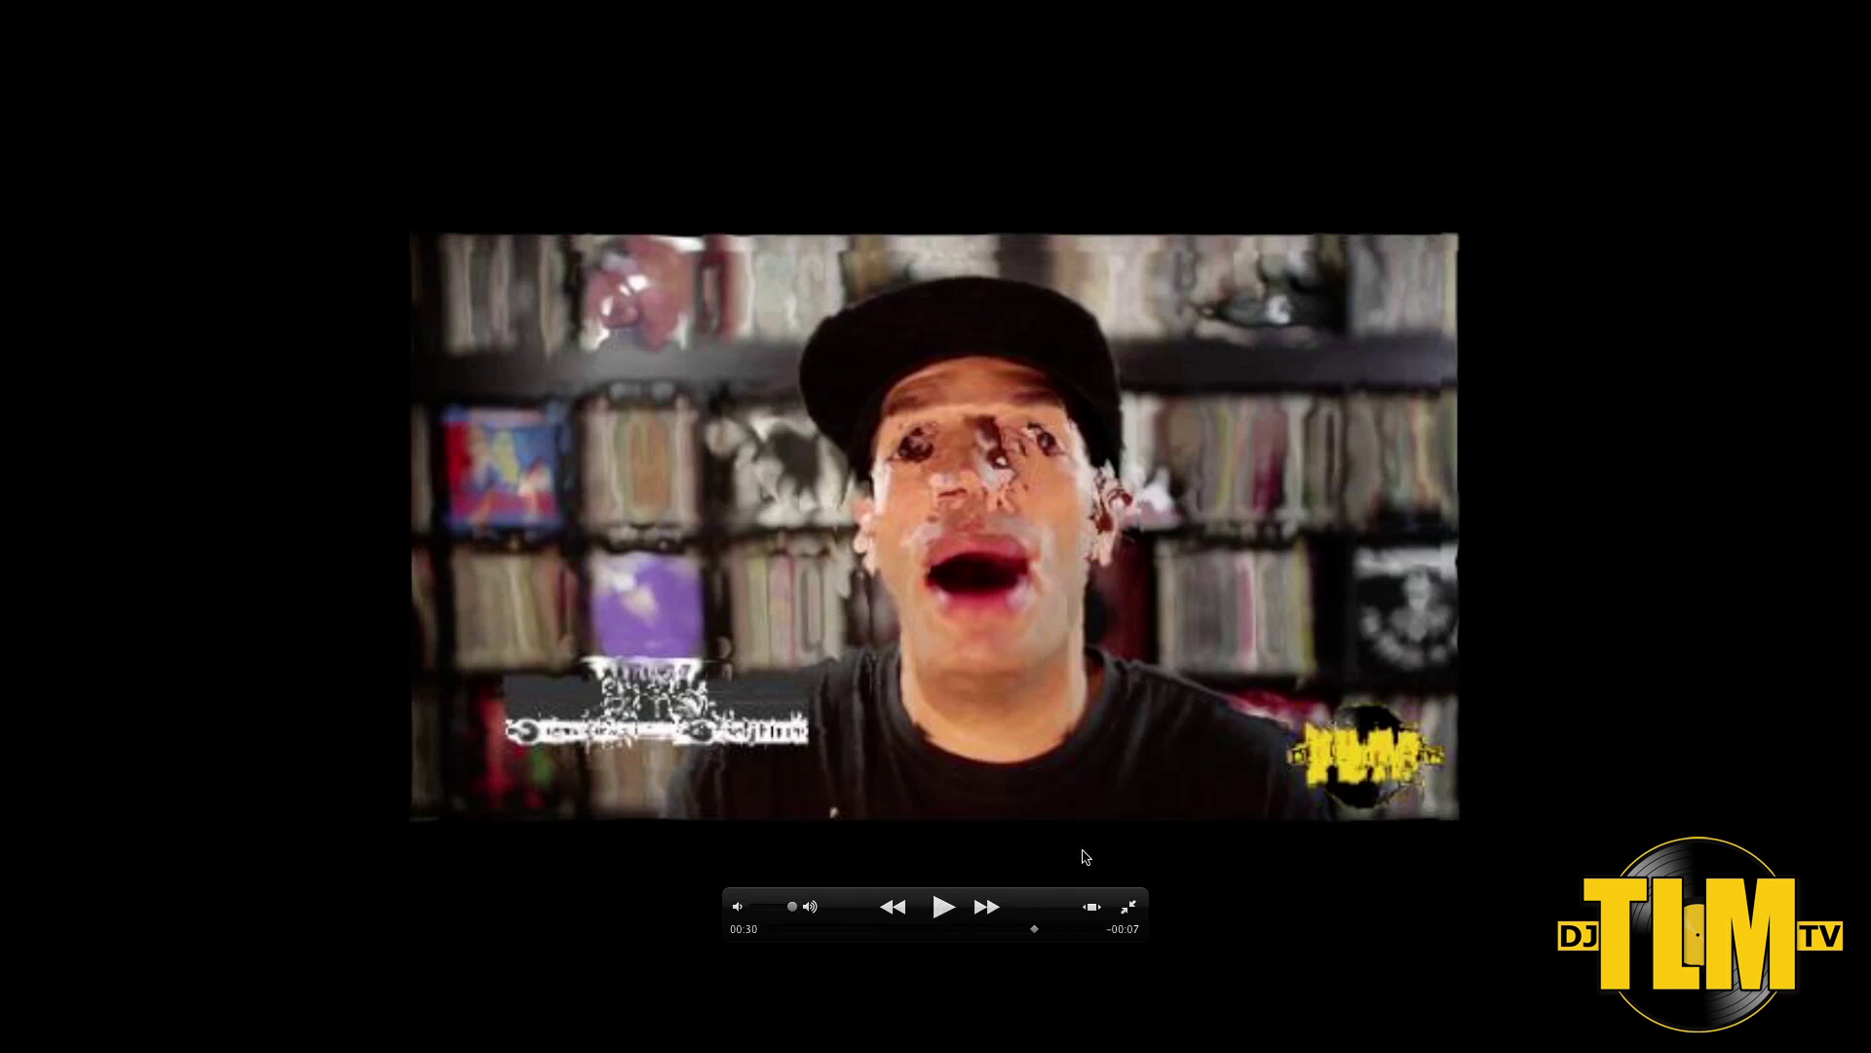
{"action": "left_click", "coordinate": [1126, 911]}
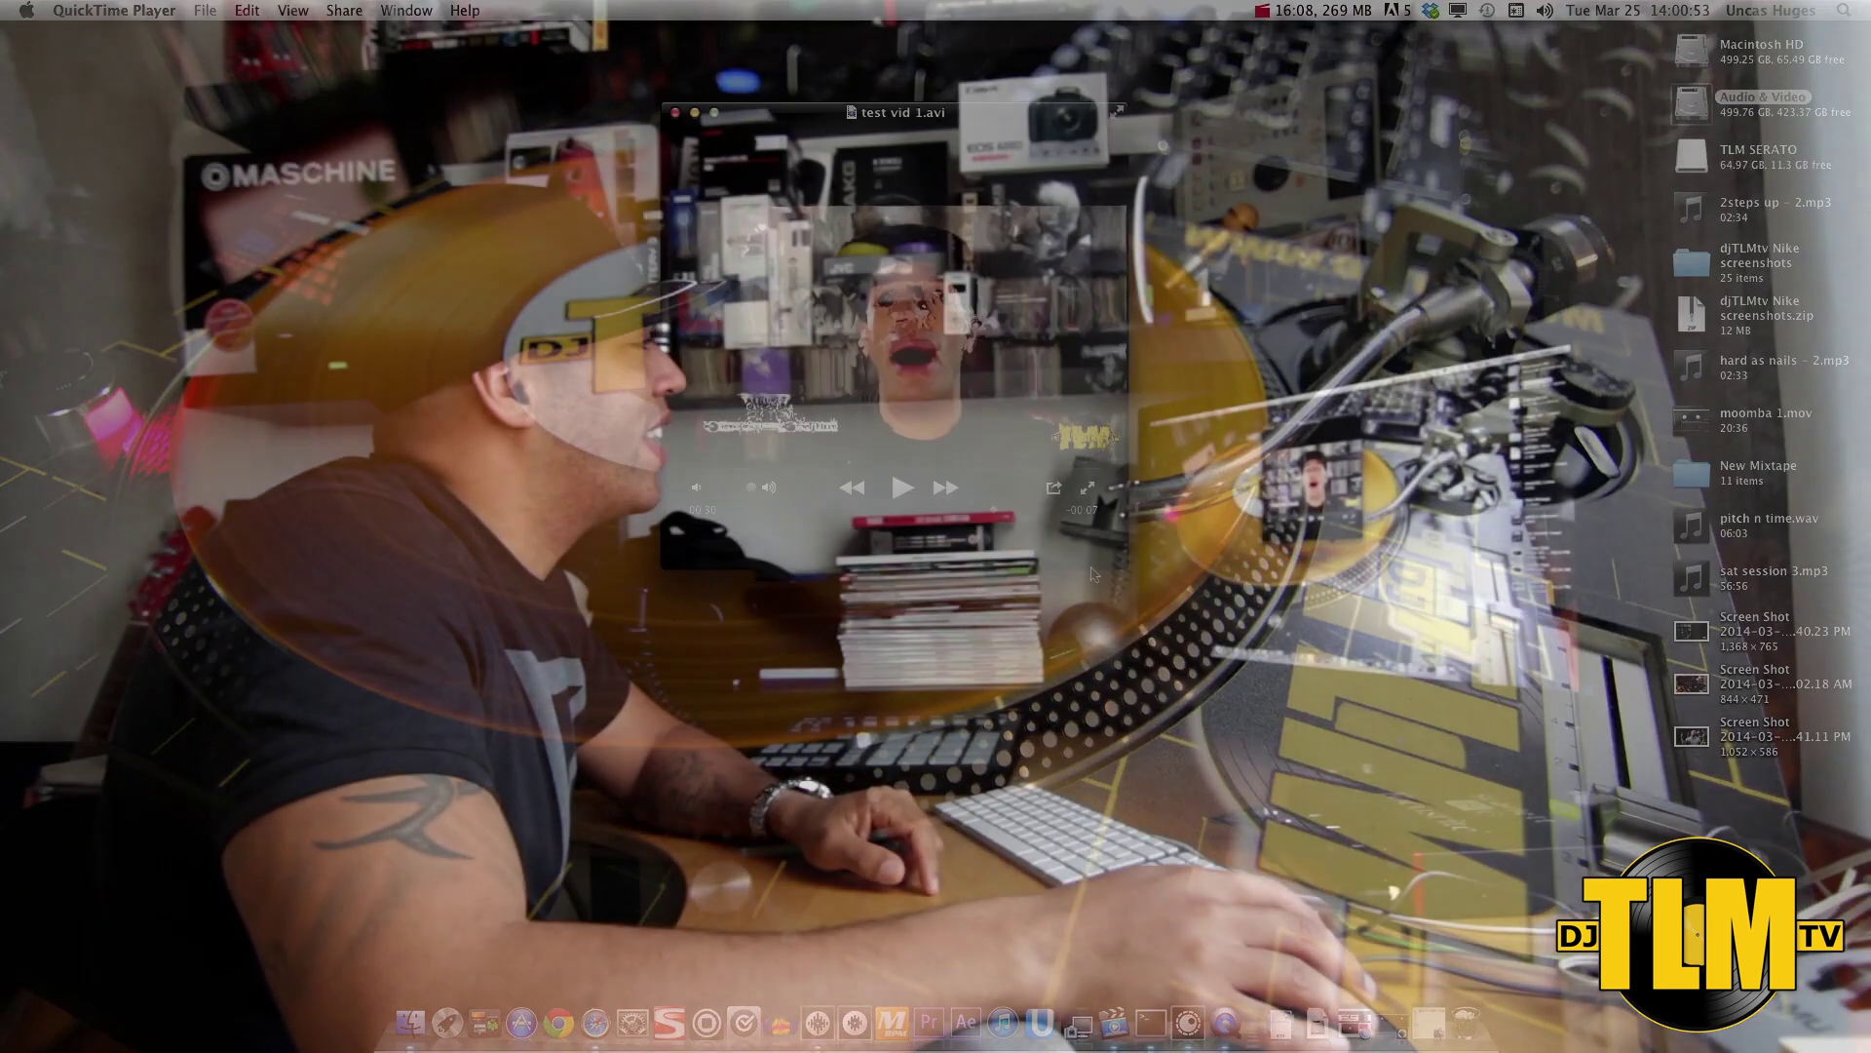